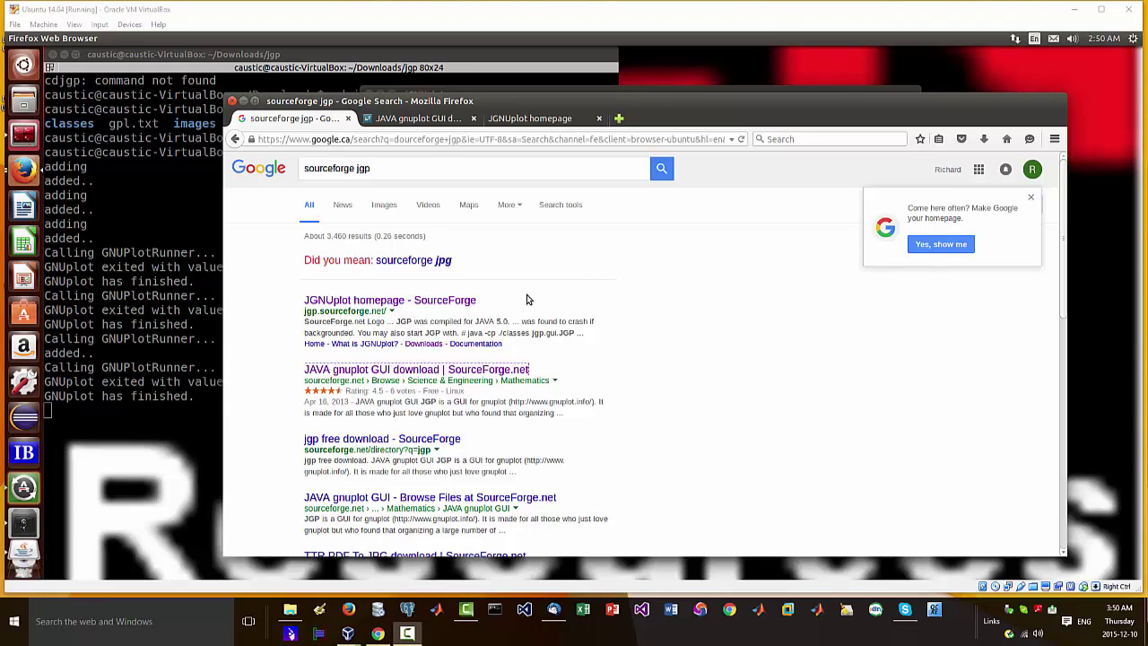
# - Open the first Google result, the JGNUplot homepage, in a new Firefox tab
pyautogui.click(465, 307)
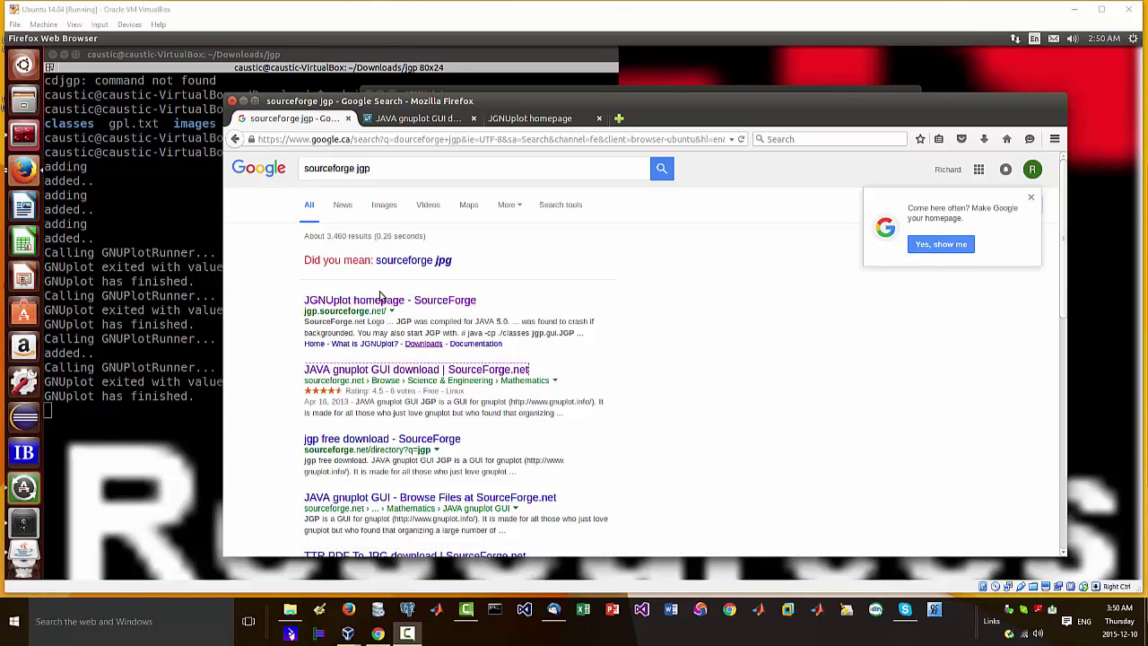
pyautogui.rightClick(406, 302)
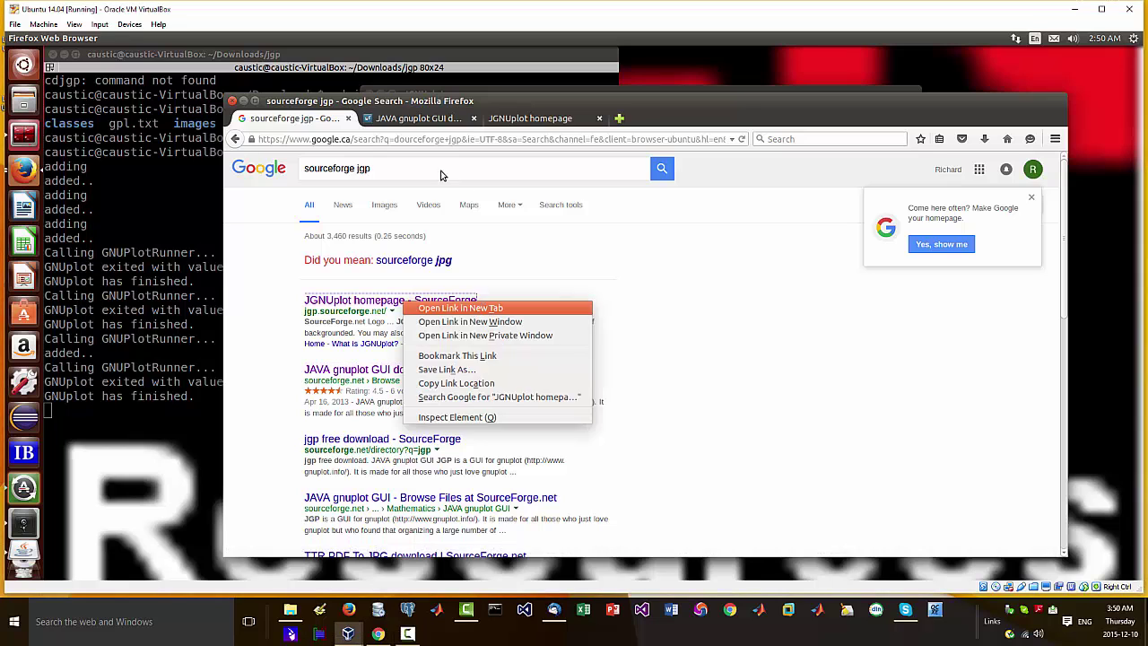
pyautogui.click(466, 320)
# - Look over the JAVA gnuplot GUI SourceForge page and its Files listing with the jgp folder
pyautogui.click(437, 119)
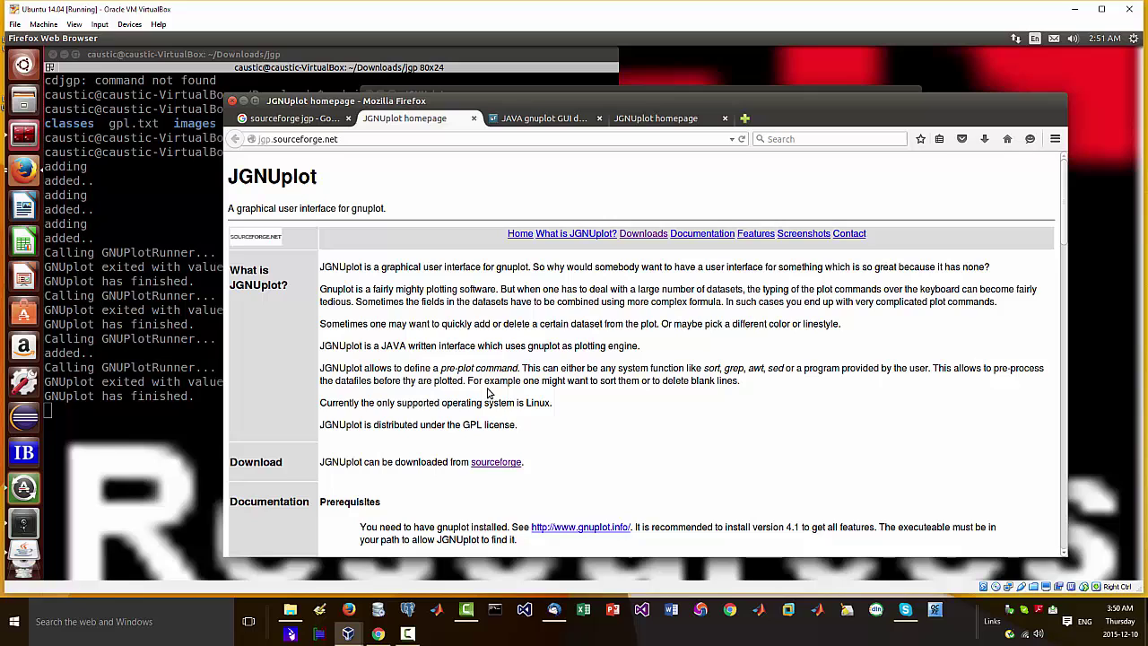
pyautogui.click(555, 121)
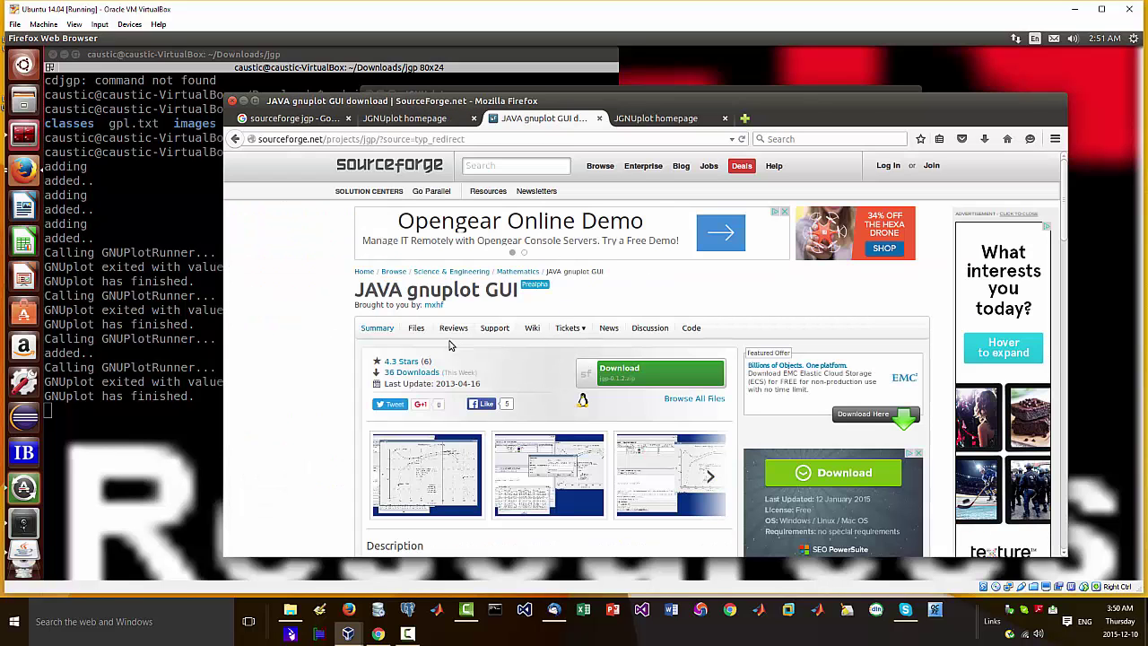
pyautogui.scroll(-2, 387, 316)
pyautogui.scroll(-3, 390, 322)
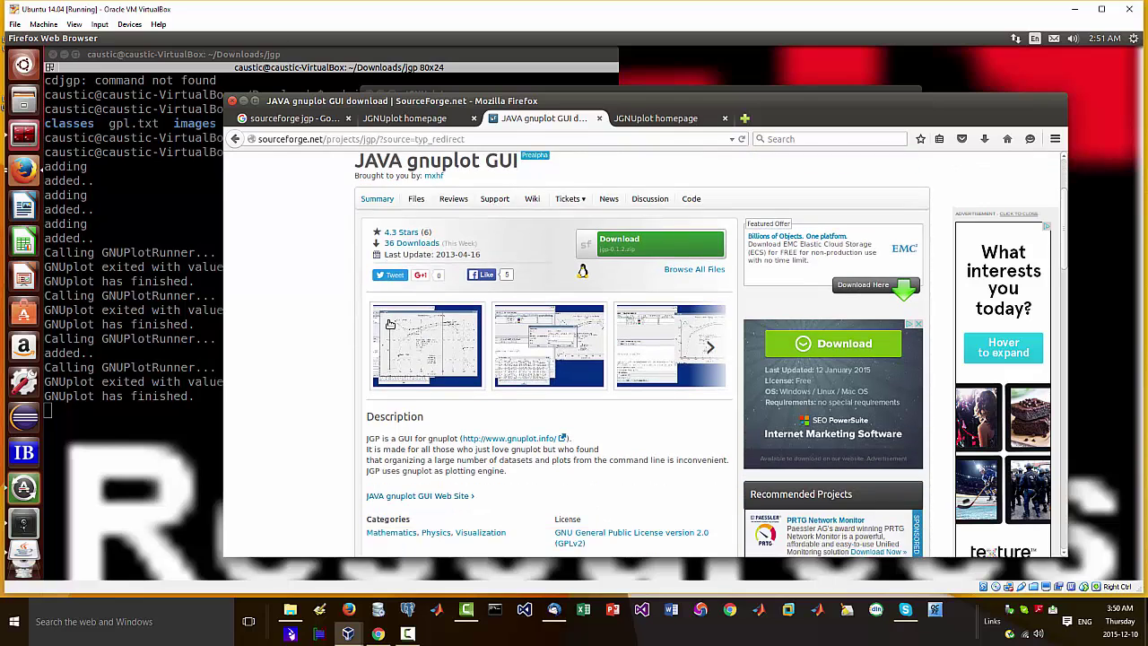
pyautogui.scroll(-3, 389, 328)
pyautogui.scroll(3, 436, 320)
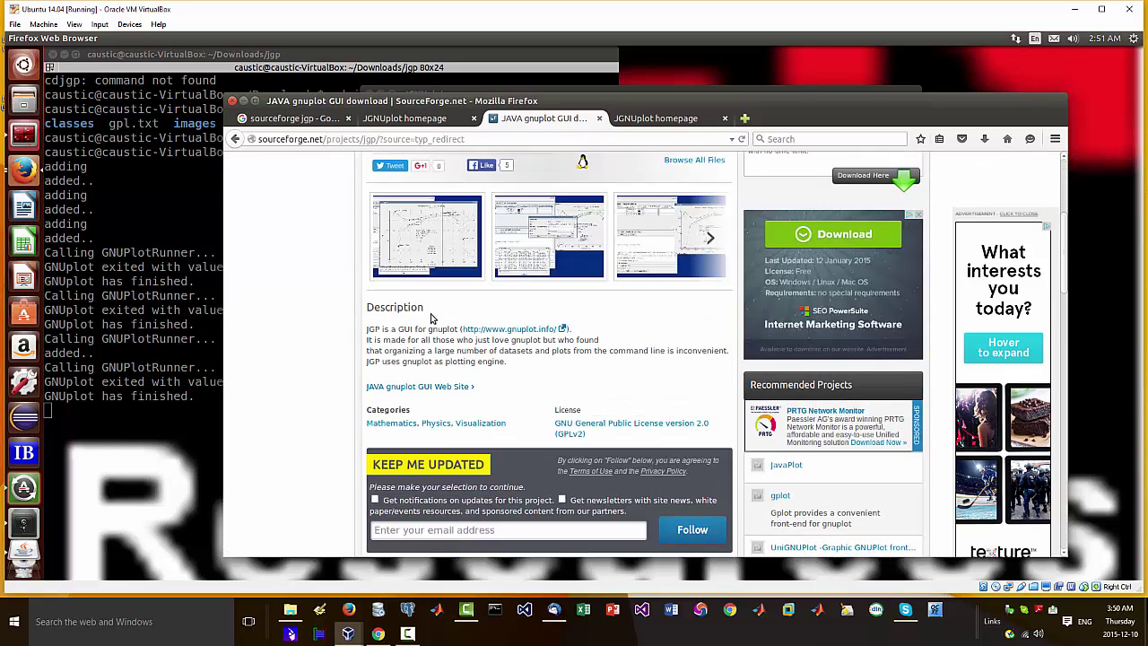
pyautogui.scroll(2, 434, 269)
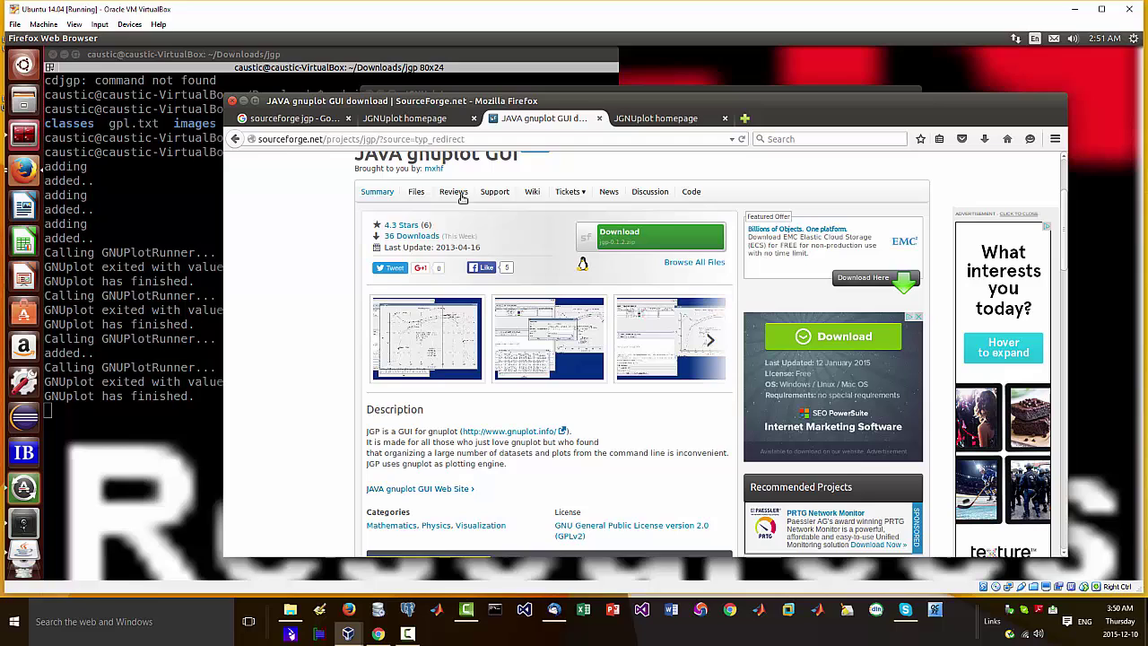
pyautogui.click(416, 193)
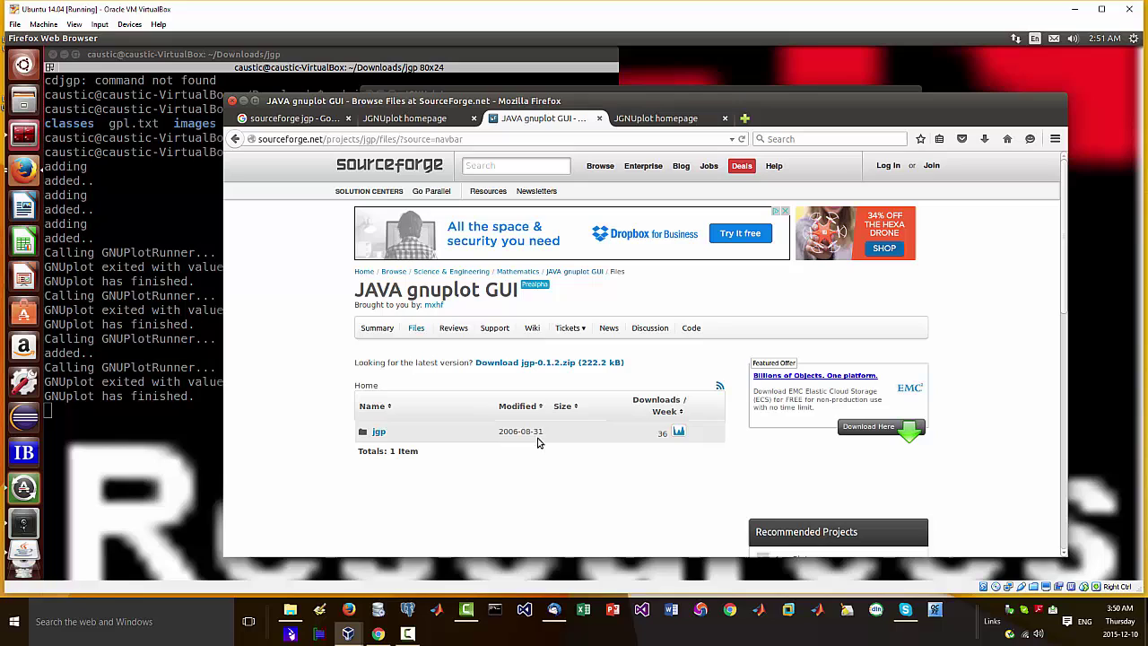
pyautogui.click(378, 334)
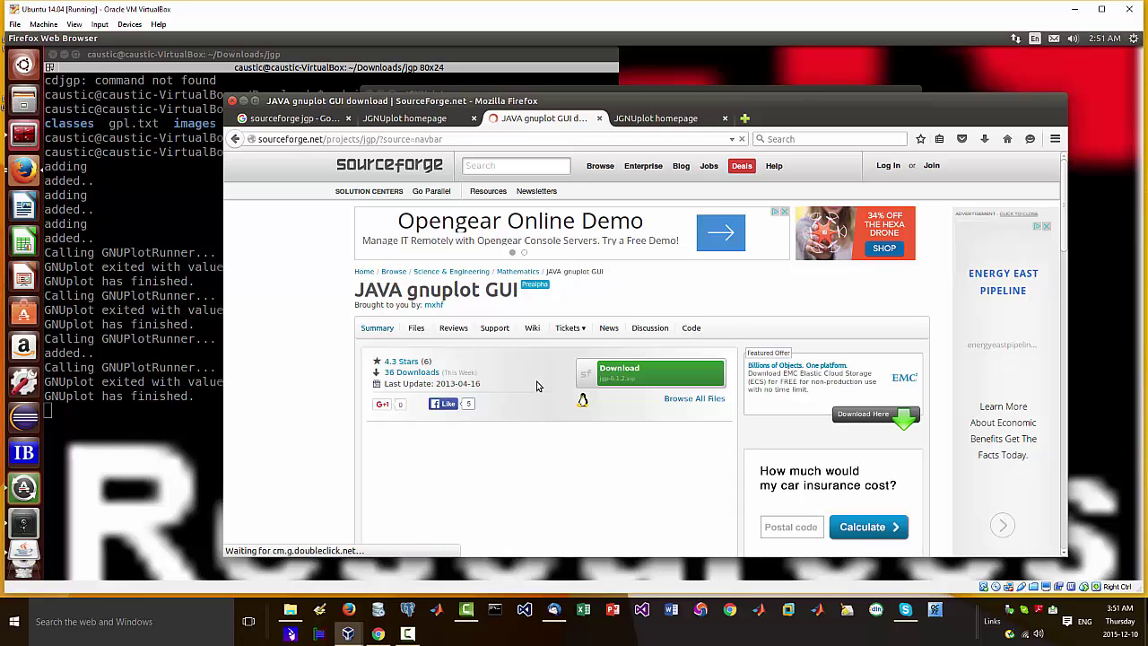
# - Read the project summary, briefly bringing the JGNUplot window forward, then return to Firefox
pyautogui.scroll(-1, 487, 367)
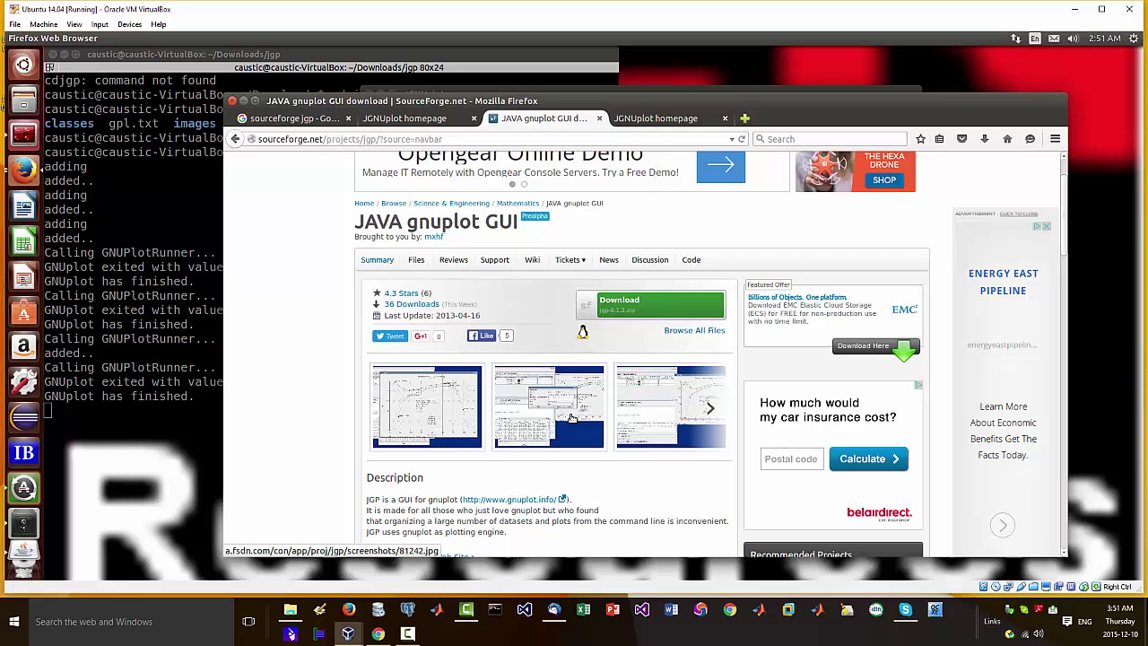
pyautogui.scroll(-1, 571, 418)
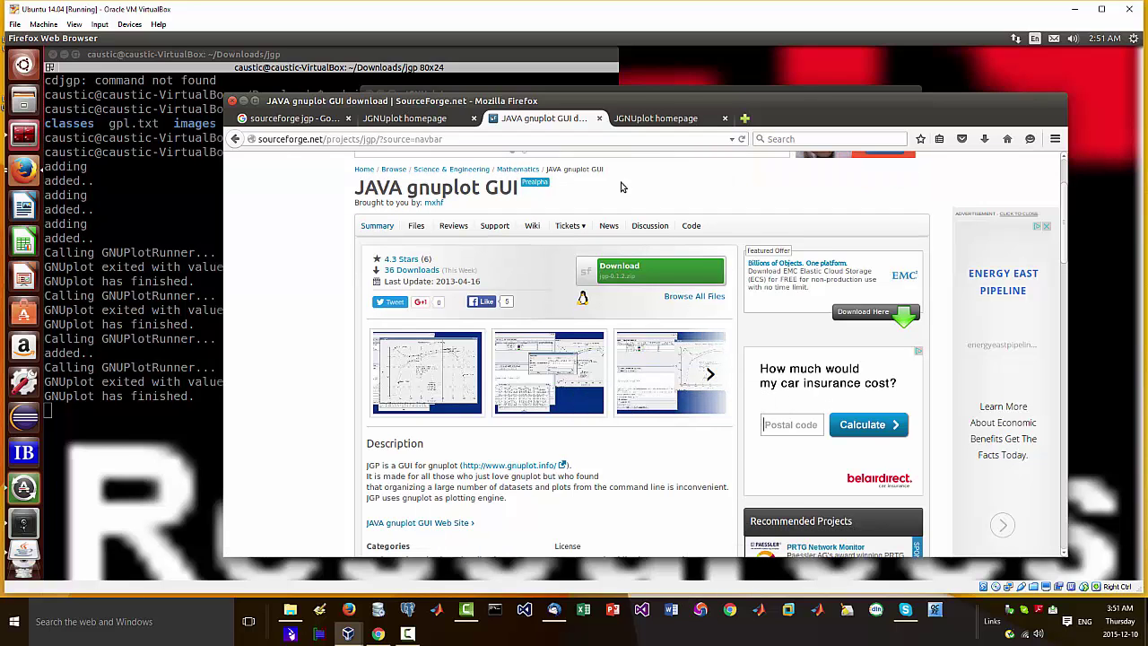
pyautogui.moveTo(824, 113); pyautogui.dragTo(792, 137)
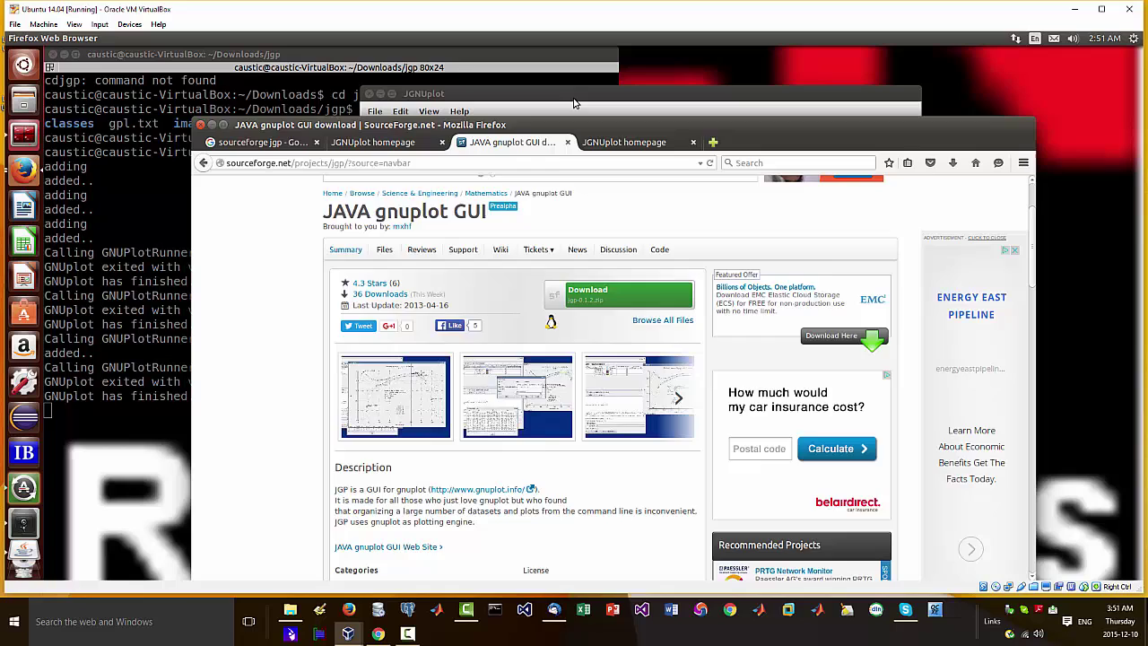
pyautogui.click(575, 103)
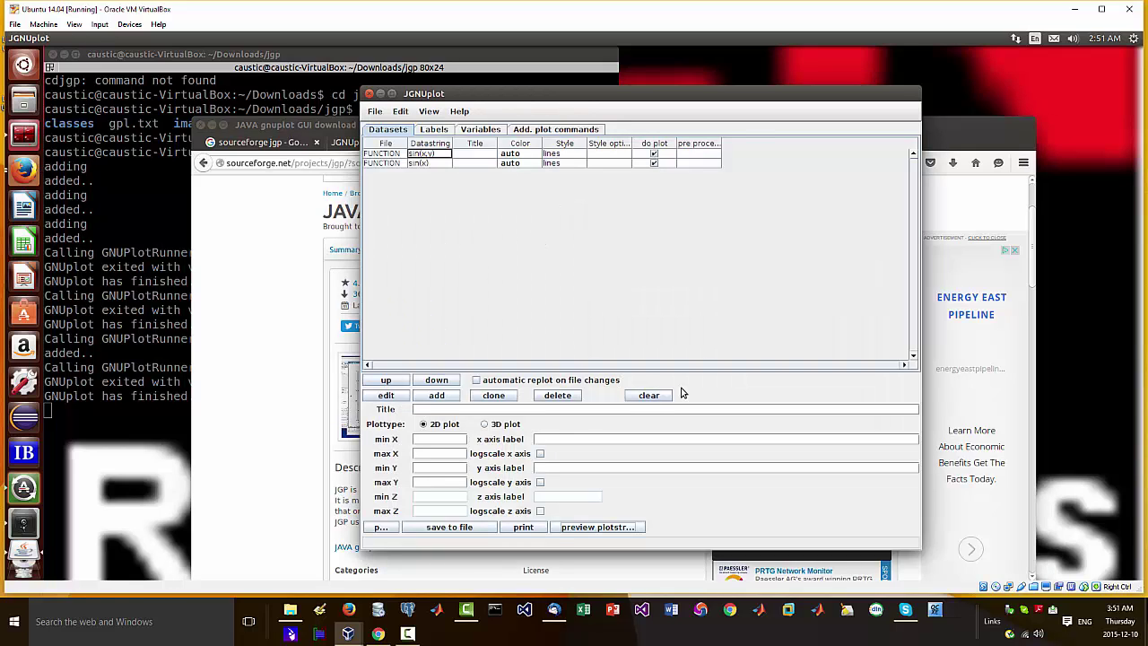
pyautogui.click(256, 269)
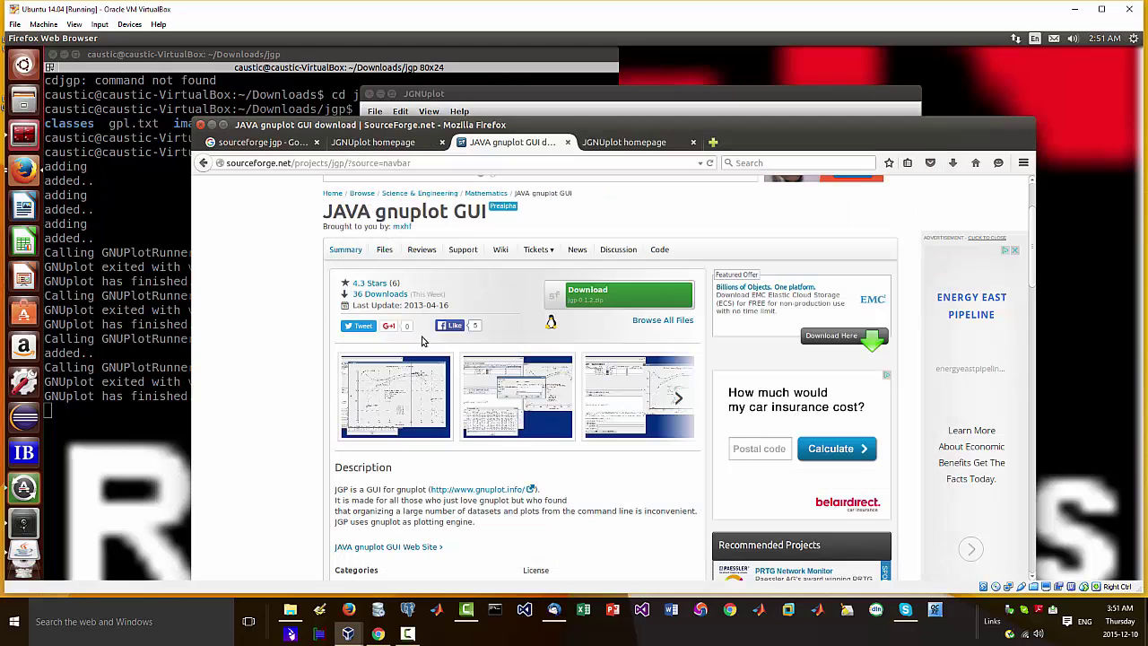
pyautogui.scroll(-1, 548, 381)
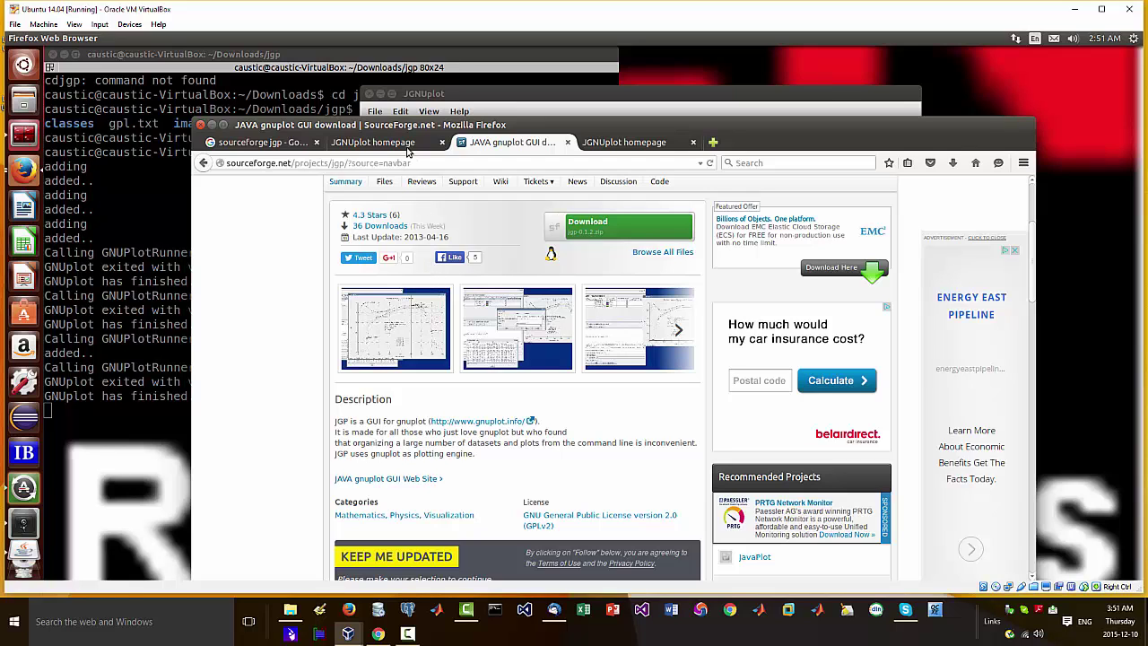
# - Scroll the JGNUplot homepage through its prerequisites, installation and compiling notes
pyautogui.click(373, 146)
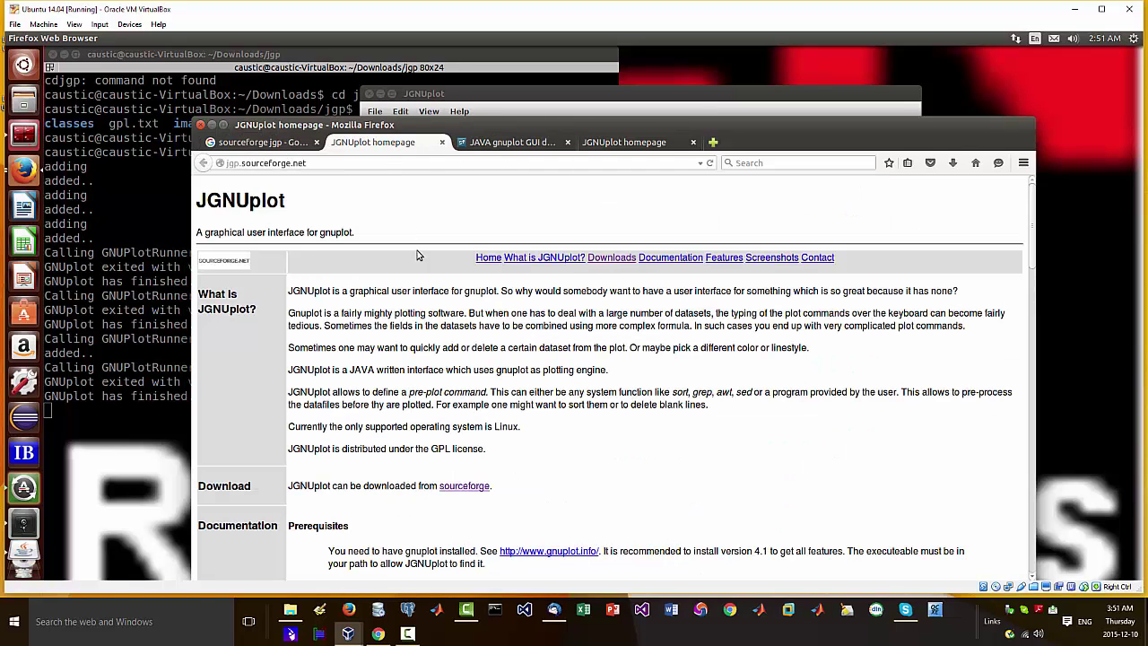
pyautogui.scroll(-5, 532, 368)
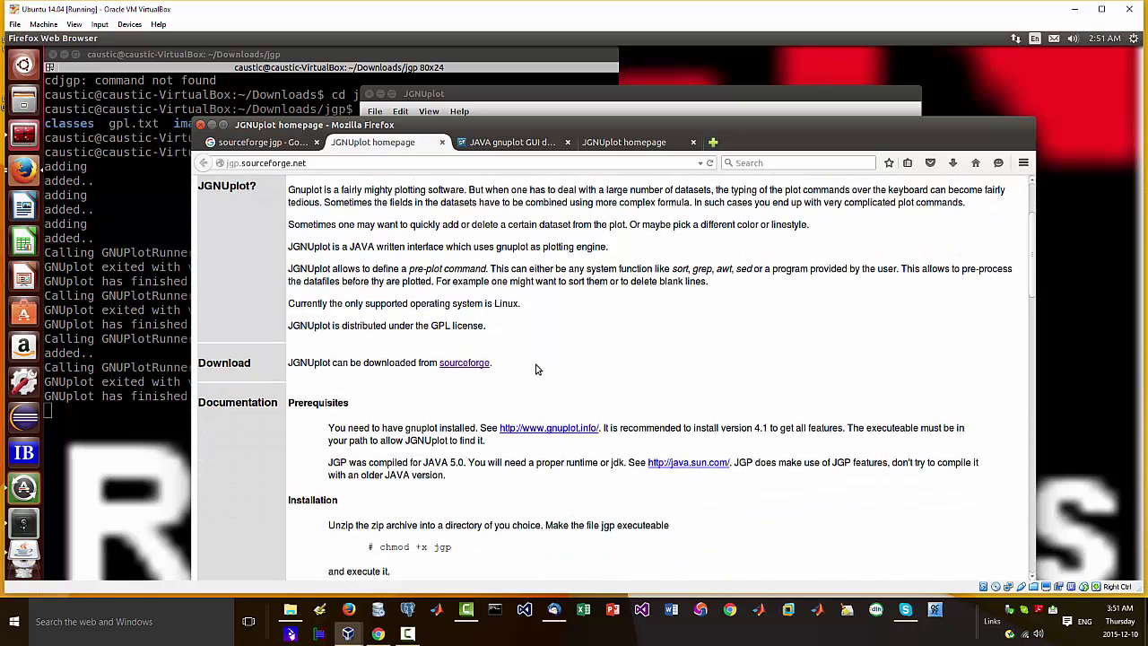
pyautogui.scroll(-2, 536, 370)
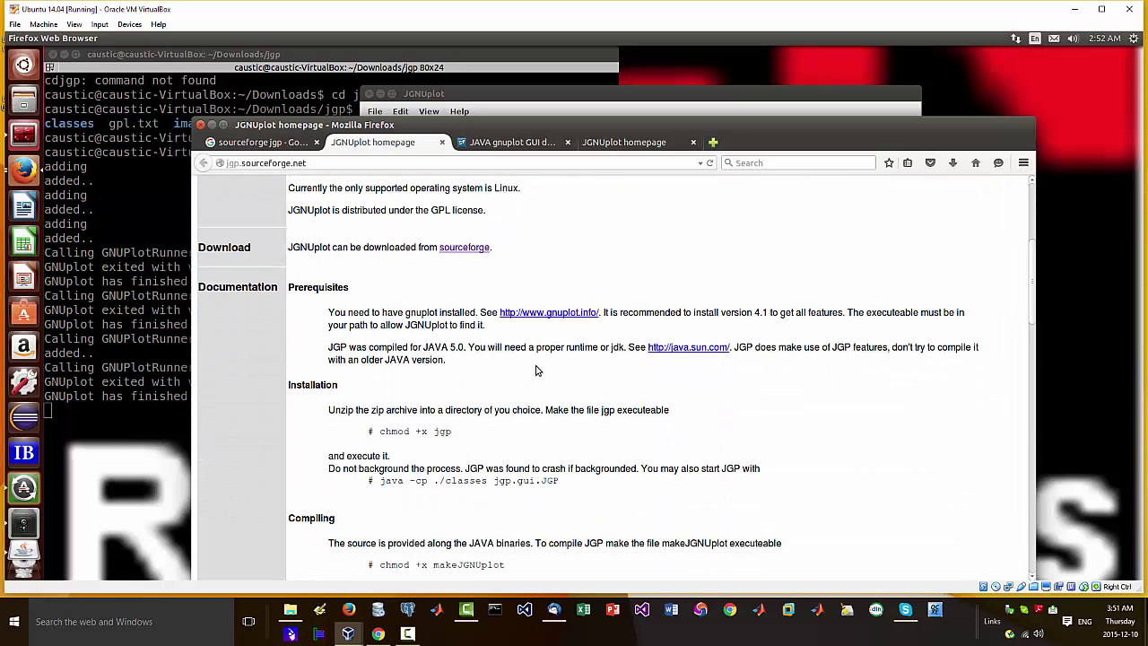
pyautogui.scroll(-1, 536, 369)
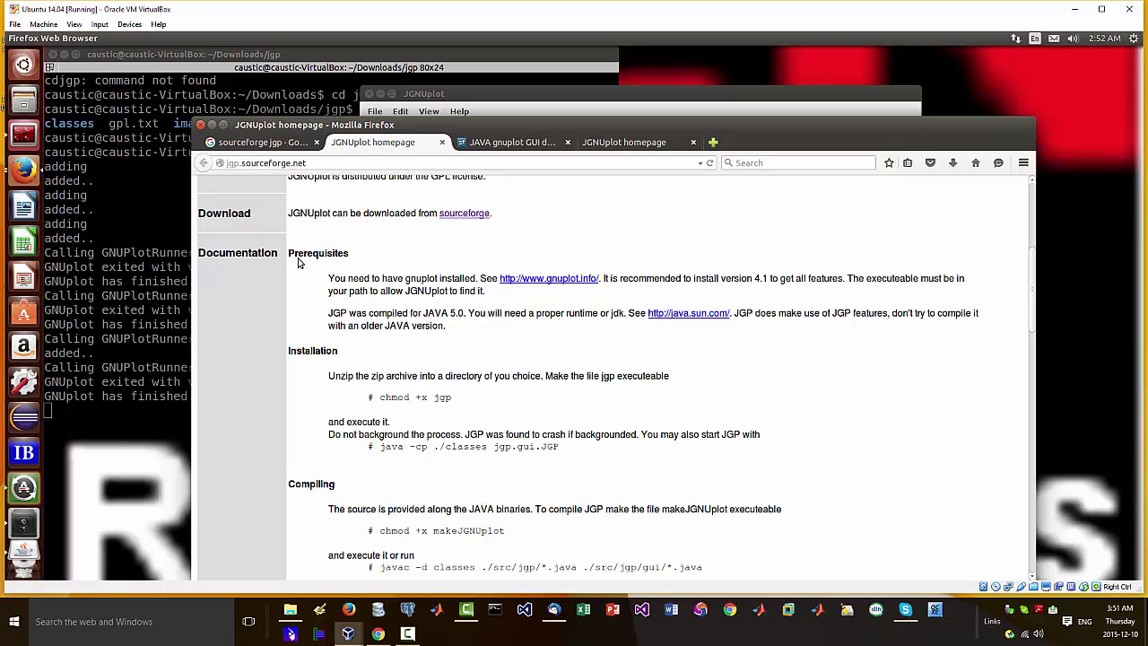
pyautogui.doubleClick(153, 195)
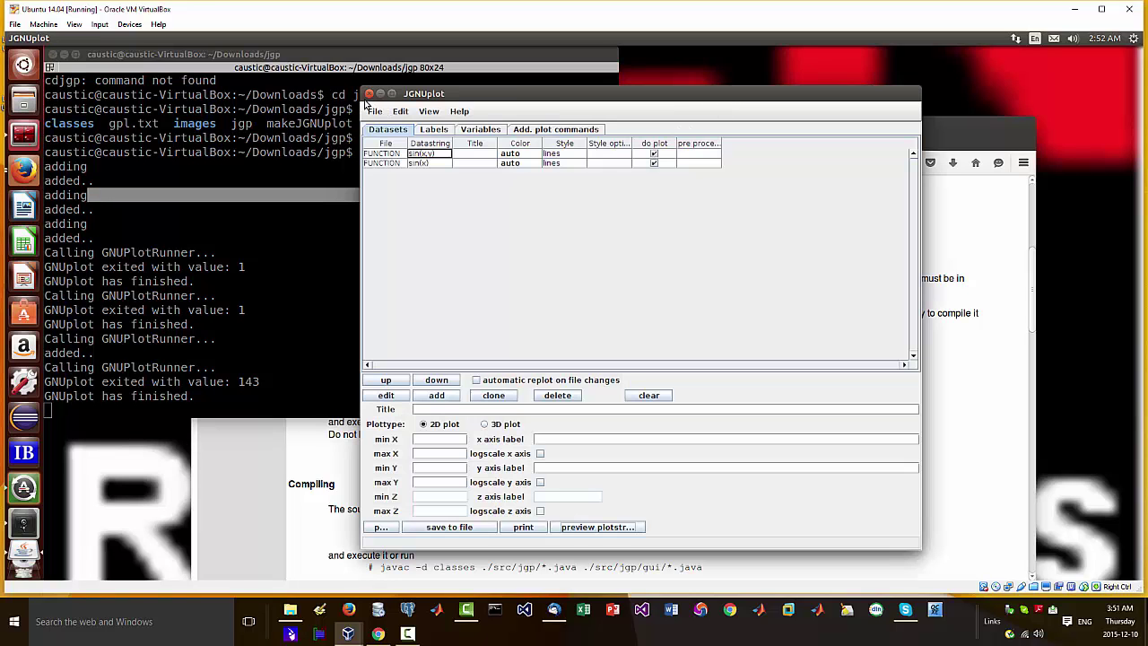
# - Close JGNUplot and recall the earlier java and chmod commands in the terminal
pyautogui.click(368, 94)
pyautogui.doubleClick(404, 305)
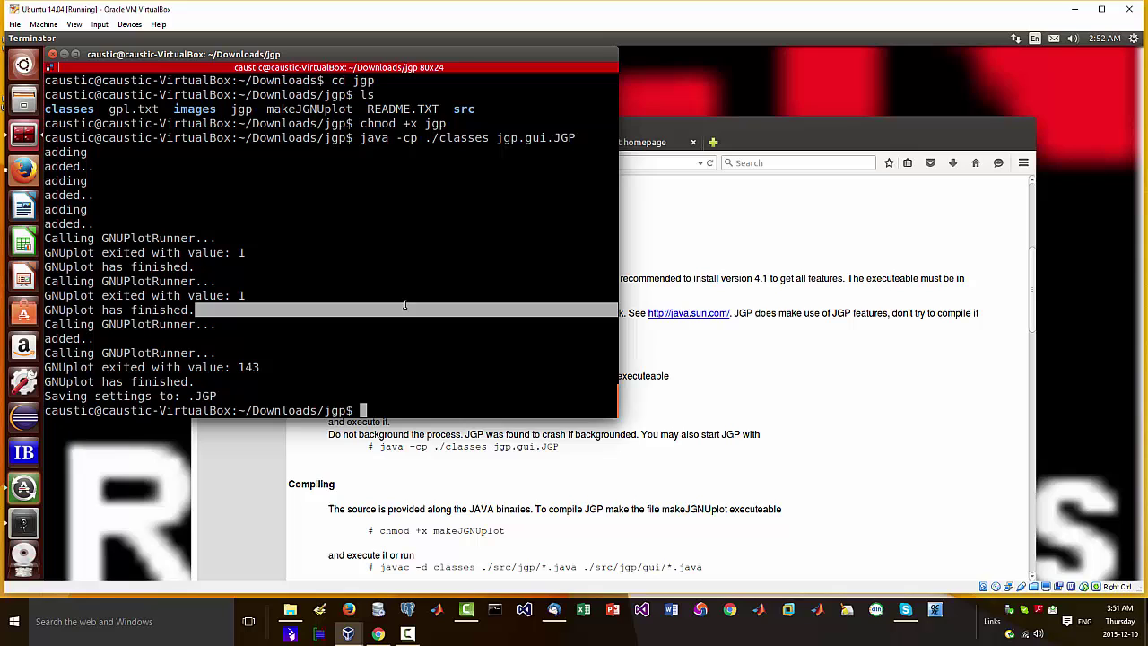
pyautogui.press('Up')
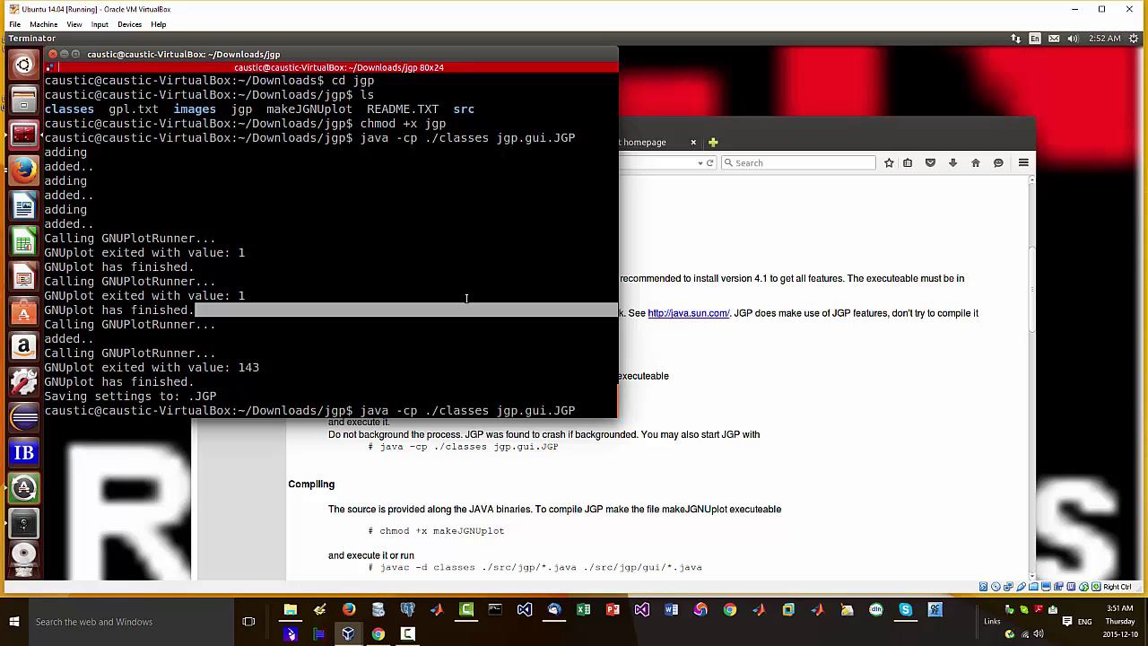
pyautogui.press('Up')
pyautogui.scroll(1, 466, 298)
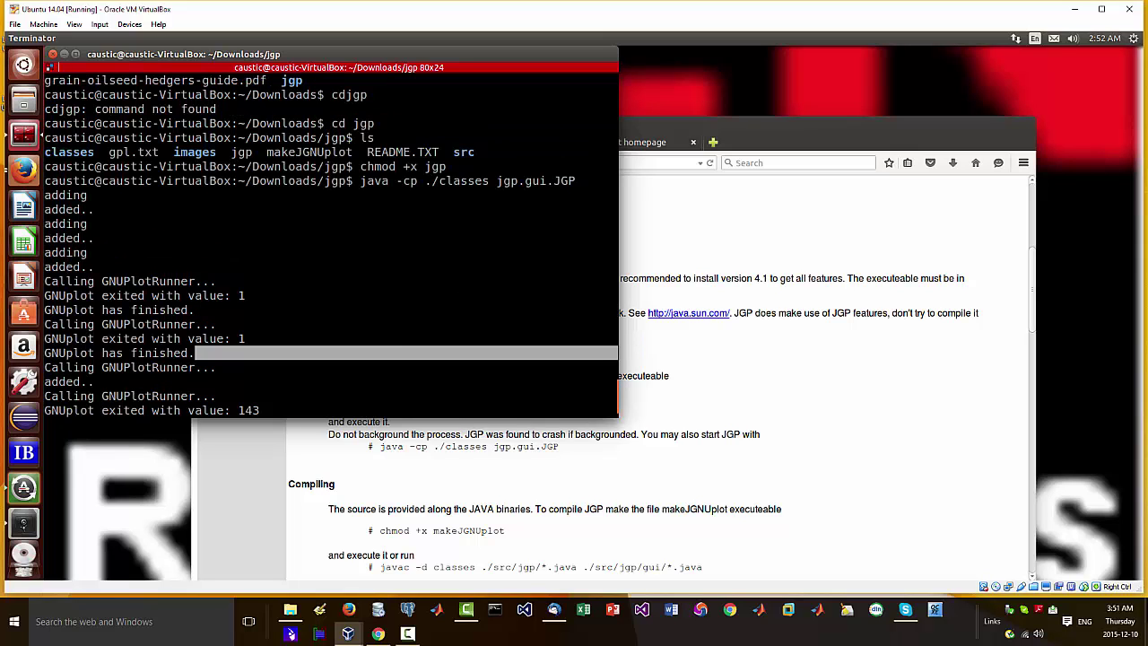
# - Copy the 'chmod +x jgp' instruction from the homepage into the terminal, then erase it
pyautogui.click(801, 399)
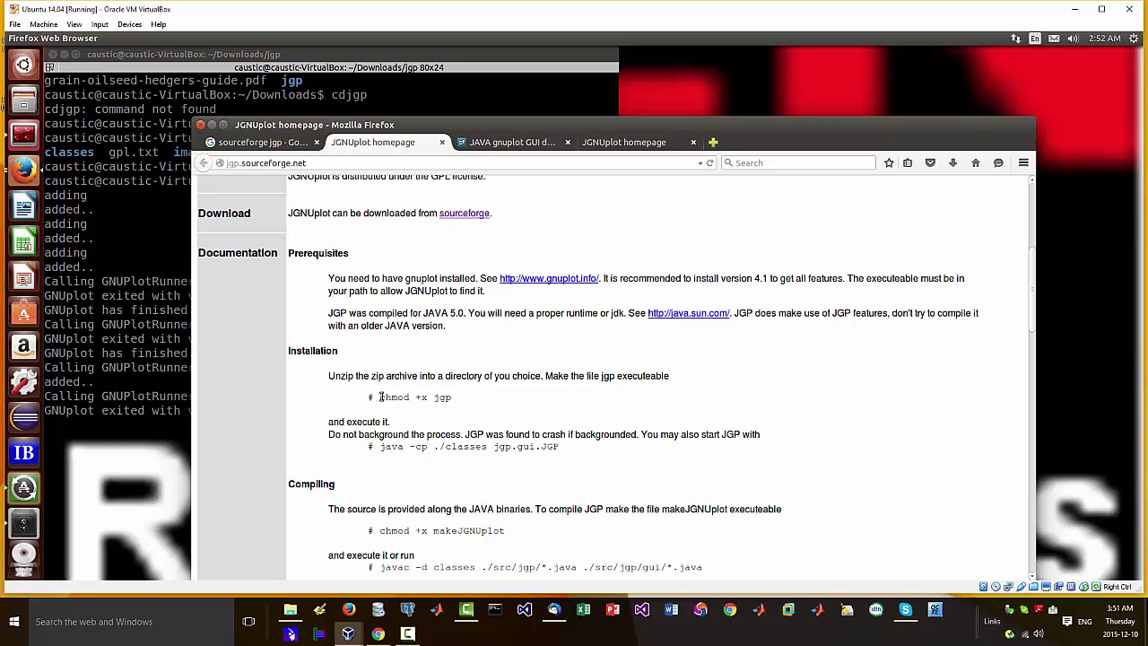
pyautogui.moveTo(459, 396); pyautogui.dragTo(468, 392)
pyautogui.click(382, 397)
pyautogui.moveTo(380, 397); pyautogui.dragTo(489, 396)
pyautogui.click(135, 230)
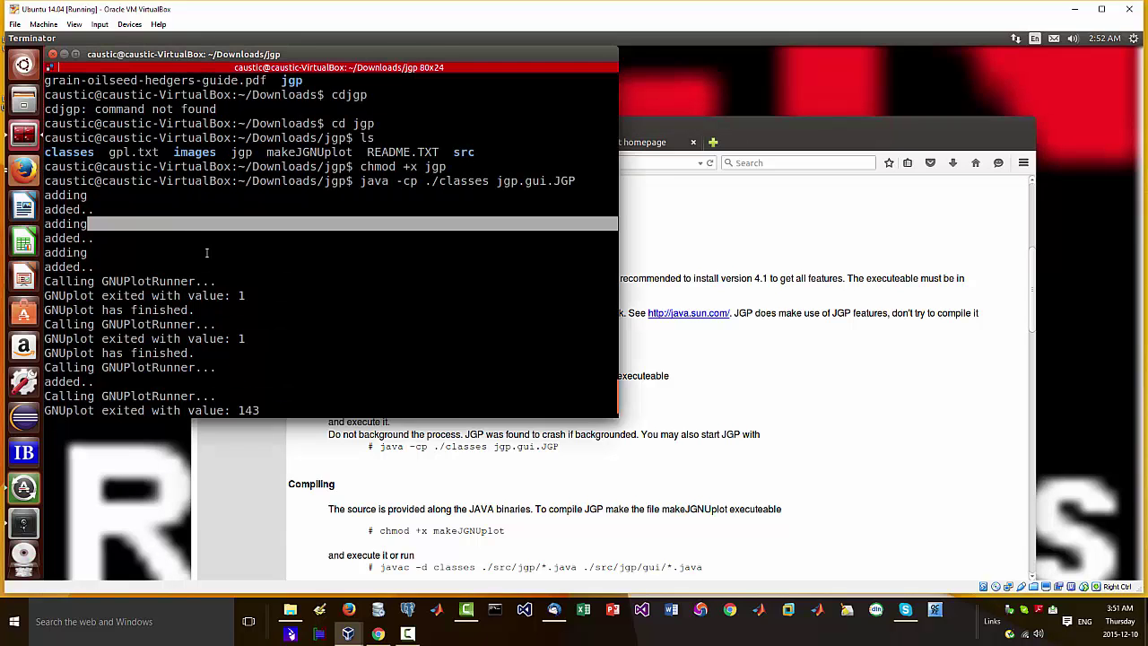
pyautogui.middleClick(366, 397)
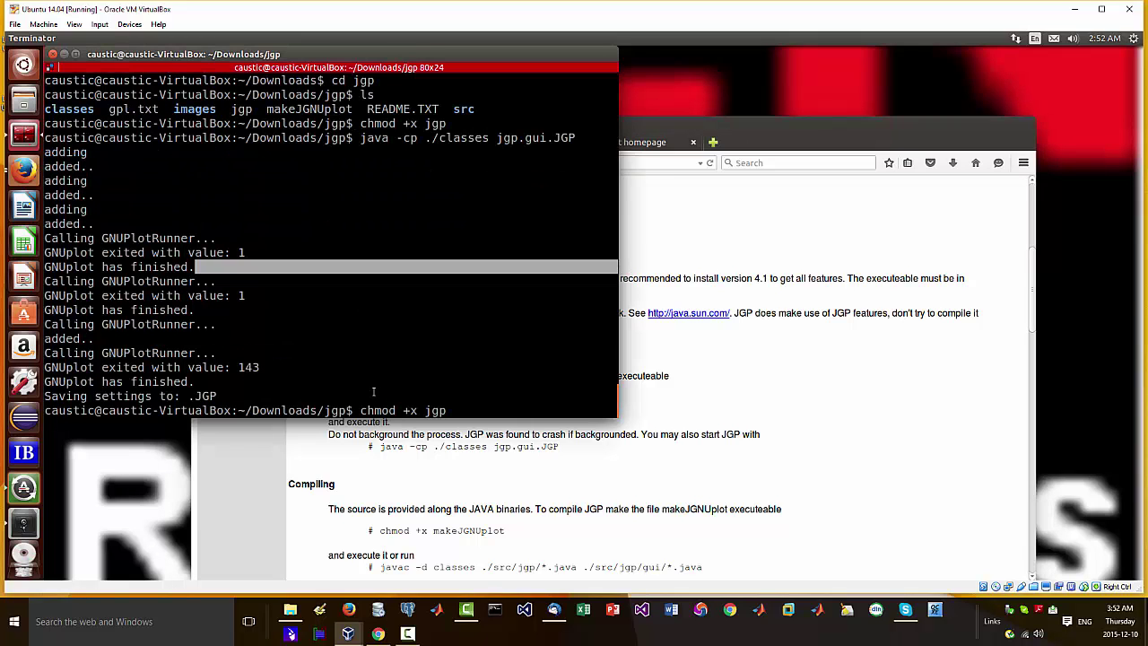
pyautogui.press('BackSpace')
pyautogui.press('BackSpace')
pyautogui.press('BackSpace')
pyautogui.press('BackSpace')
pyautogui.press('BackSpace')
pyautogui.press('BackSpace')
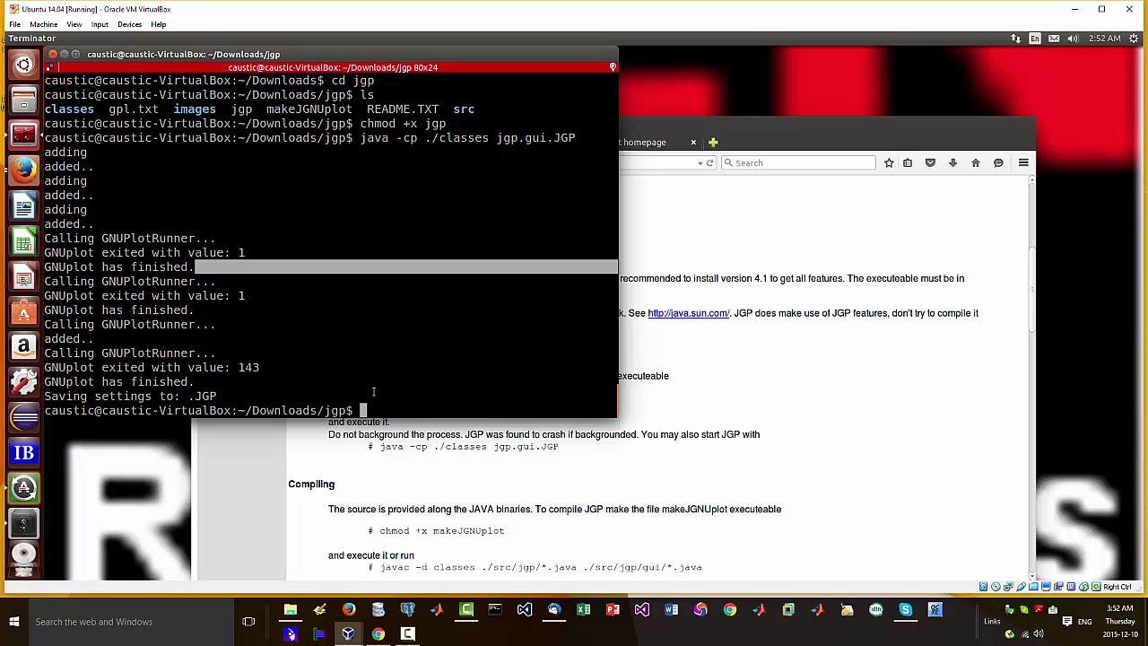
# - Run ls -l in ~/Downloads/jgp and highlight the jgp script entry
pyautogui.write('ls -l')
pyautogui.press('Return')
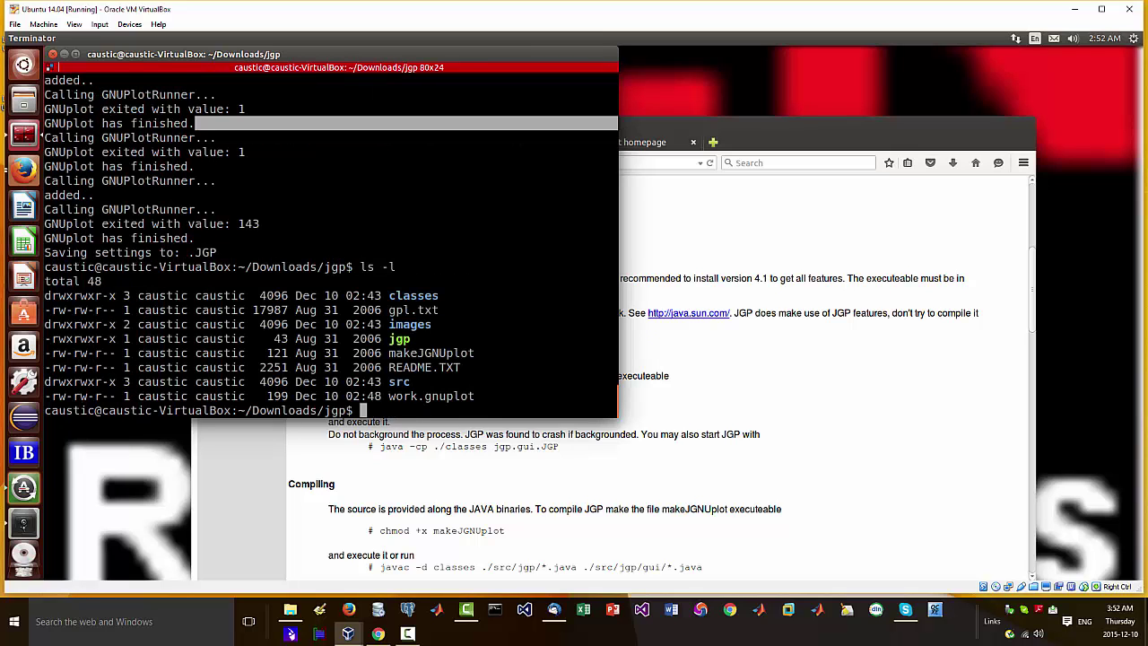
pyautogui.moveTo(411, 341); pyautogui.dragTo(103, 341)
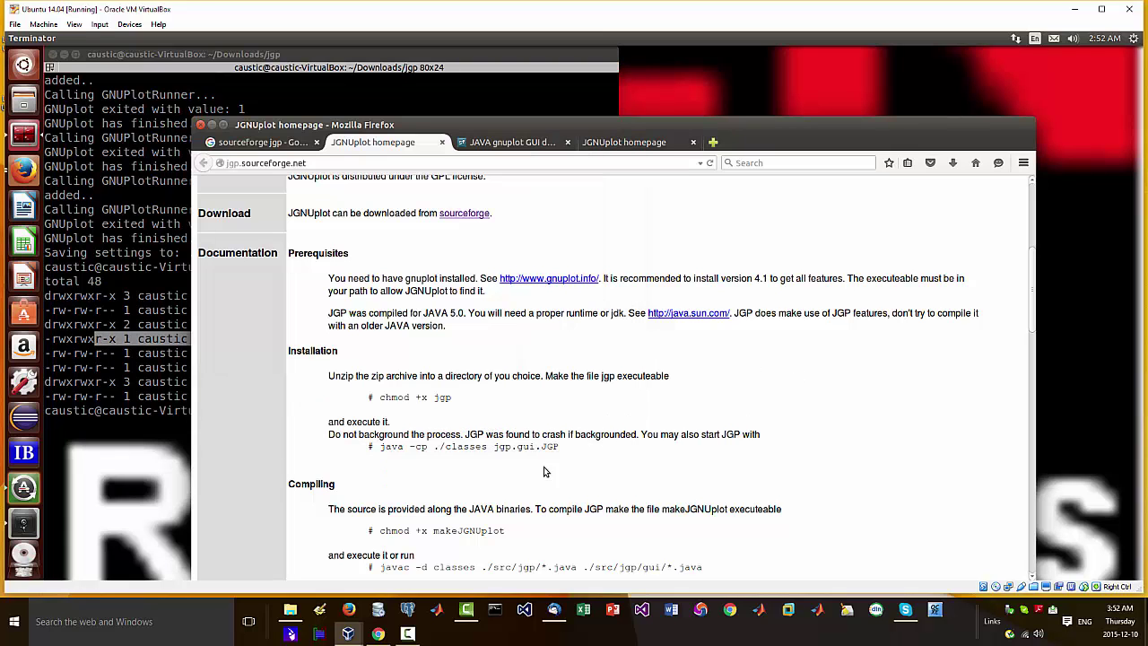
# - Copy 'java -cp ./classes jgp.gui.JGP' from the homepage and run it in Terminator
pyautogui.click(789, 368)
pyautogui.moveTo(556, 446)
pyautogui.mouseDown()
pyautogui.moveTo(384, 447)
pyautogui.moveTo(582, 448)
pyautogui.mouseUp()
pyautogui.click(384, 450)
pyautogui.rightClick(536, 445)
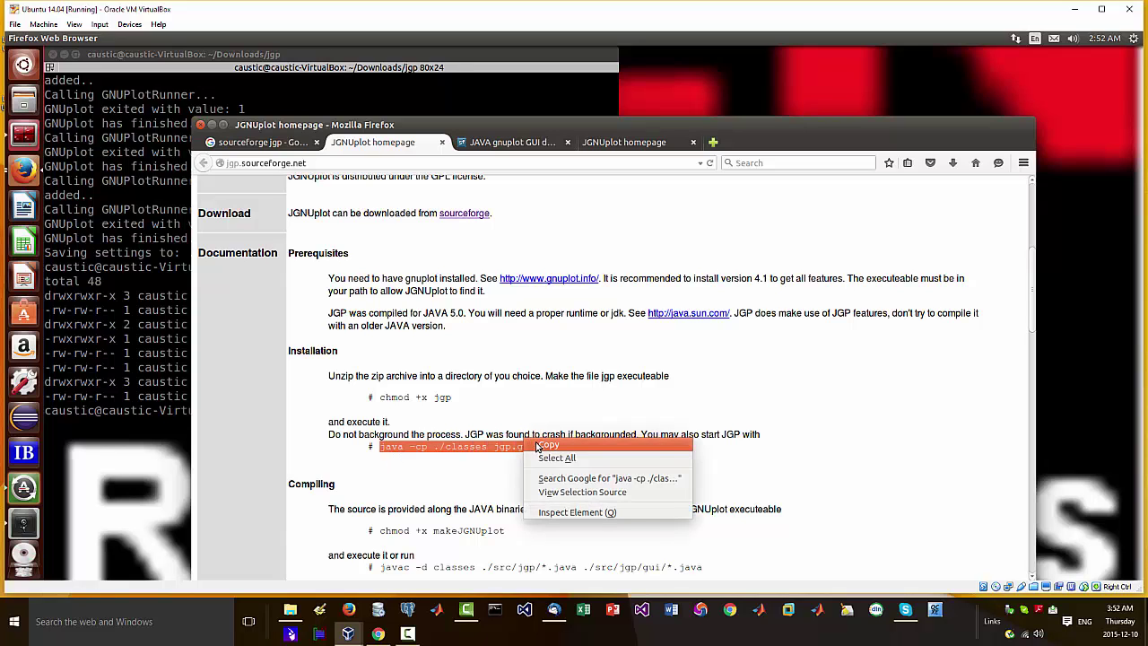
pyautogui.click(547, 444)
pyautogui.click(187, 364)
pyautogui.rightClick(378, 413)
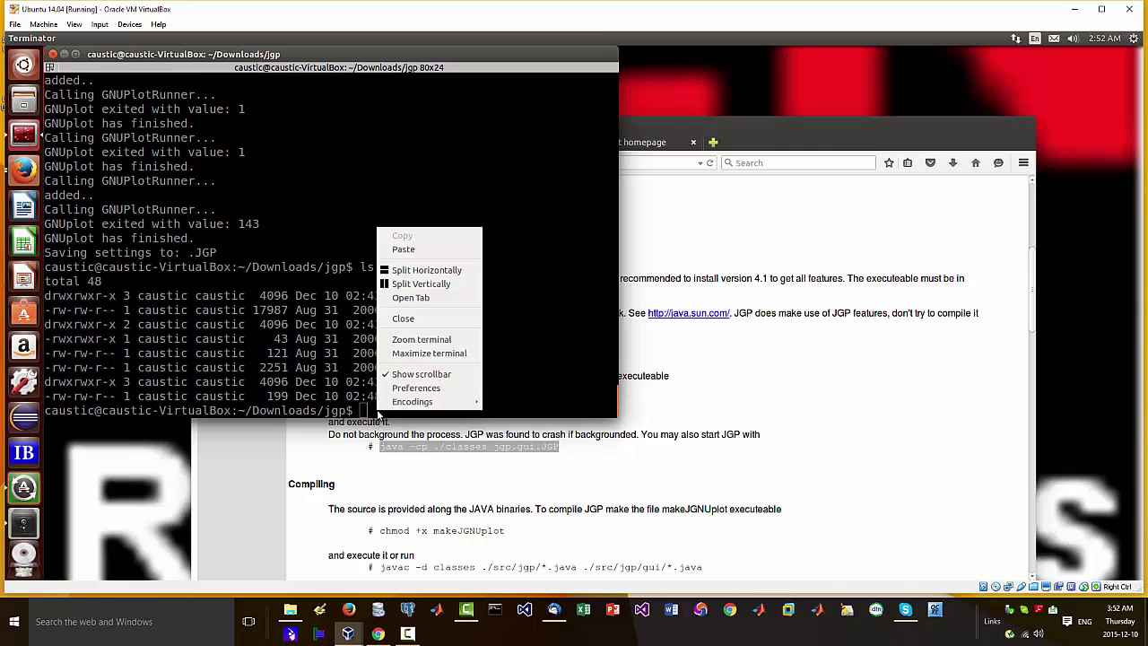
pyautogui.click(426, 251)
pyautogui.press('Return')
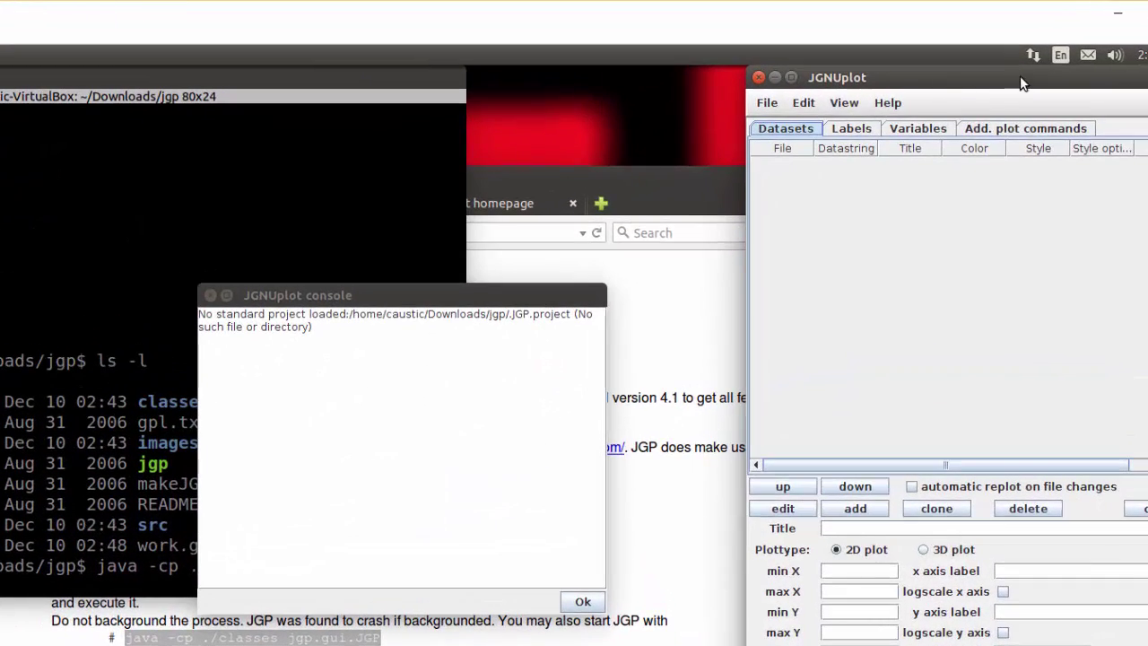
# - Scroll Firefox to Quickstart, highlight 'Click on Add.', and move JGNUplot to the right
pyautogui.moveTo(1020, 77); pyautogui.dragTo(531, 112)
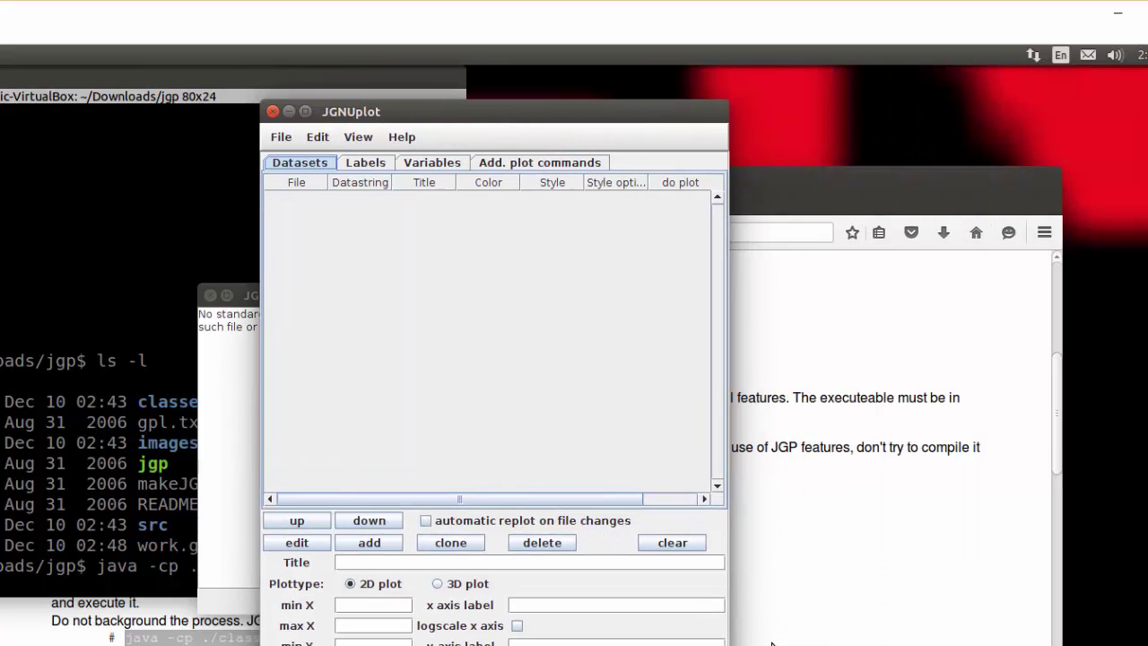
pyautogui.click(776, 628)
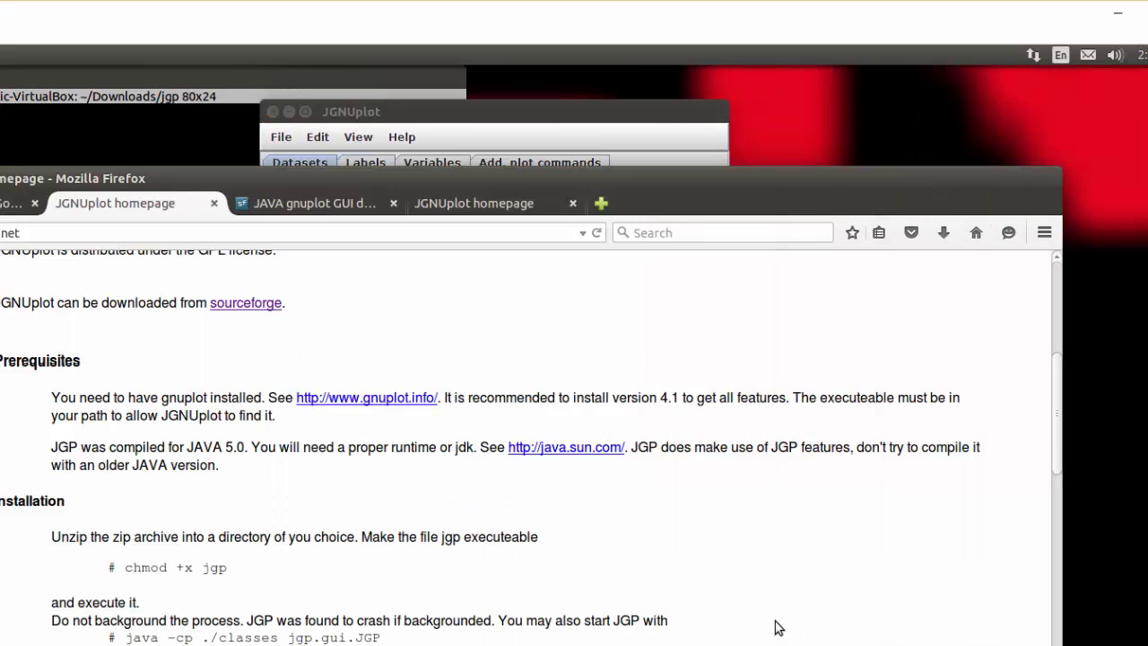
pyautogui.scroll(-5, 776, 628)
pyautogui.scroll(-5, 777, 627)
pyautogui.scroll(-2, 777, 628)
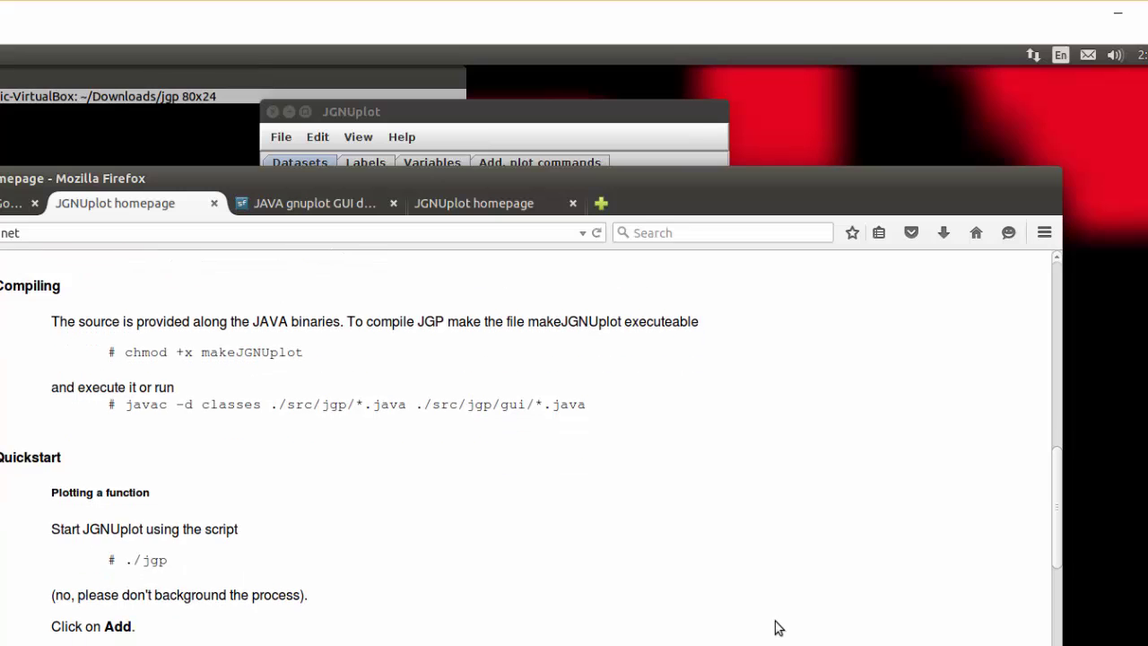
pyautogui.moveTo(52, 594); pyautogui.dragTo(191, 596)
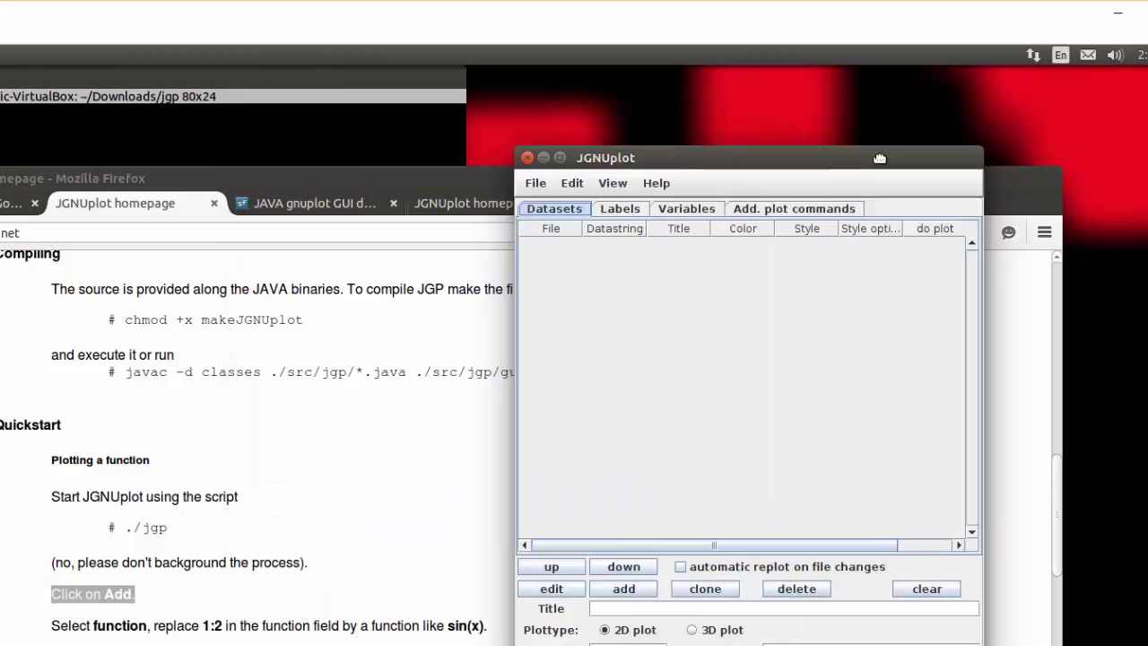
pyautogui.moveTo(479, 118); pyautogui.dragTo(906, 138)
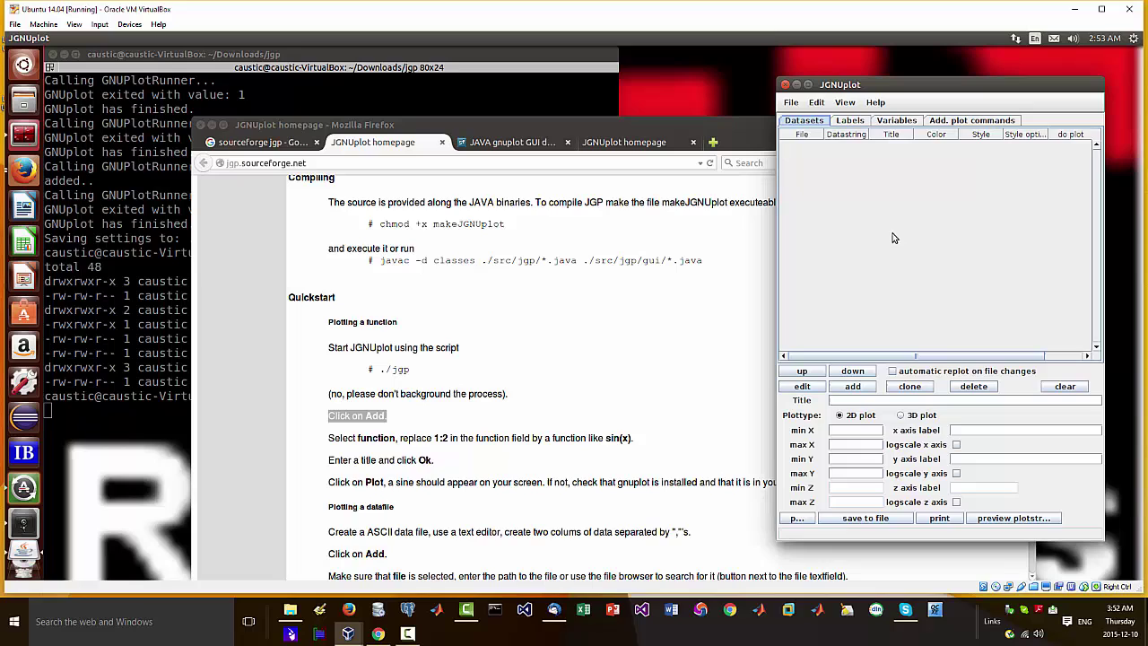
# - Add a dataset with its datastring changed from 1:2 to sin(x), and confirm it
pyautogui.click(854, 390)
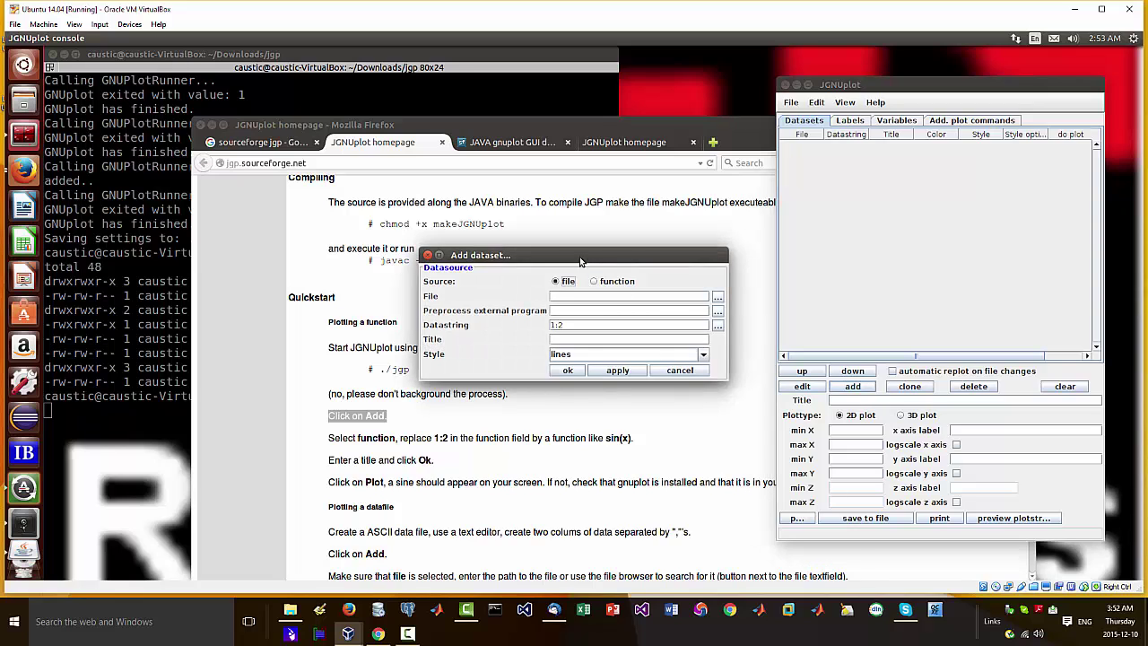
pyautogui.moveTo(585, 260); pyautogui.dragTo(684, 235)
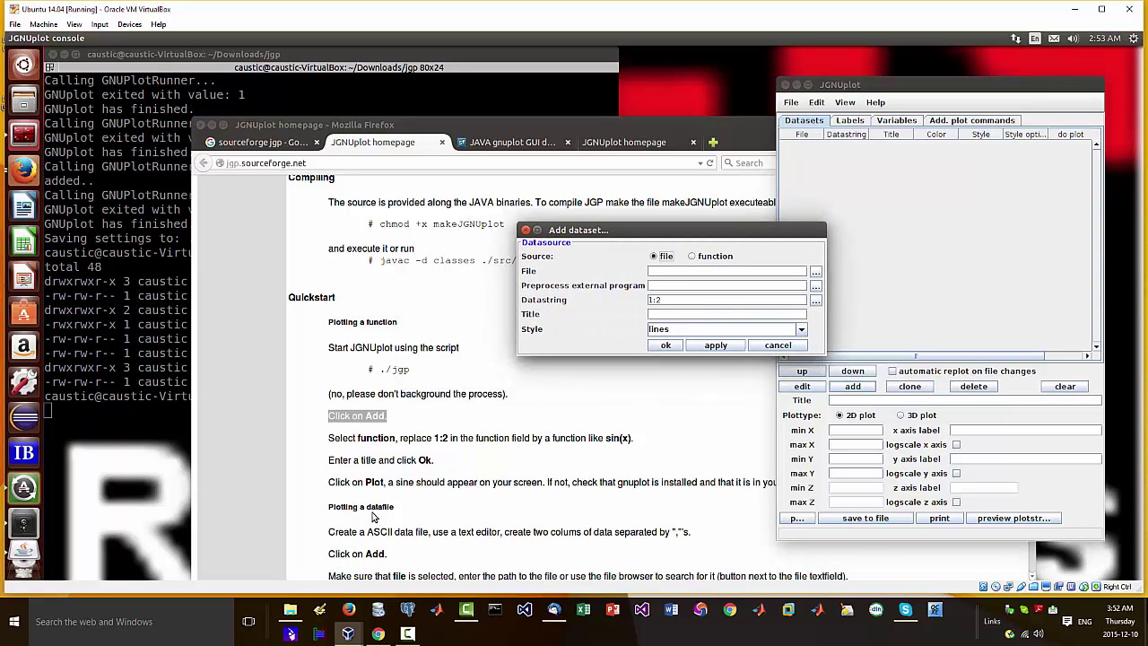
pyautogui.scroll(-1, 441, 544)
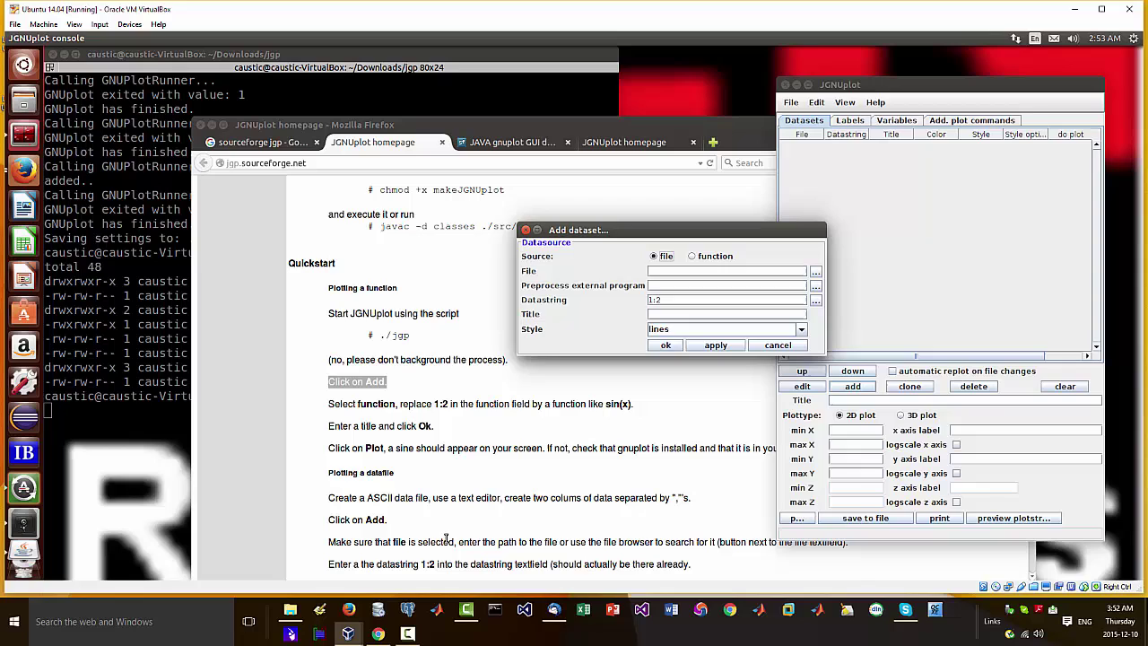
pyautogui.moveTo(685, 301); pyautogui.dragTo(634, 300)
pyautogui.write('sin')
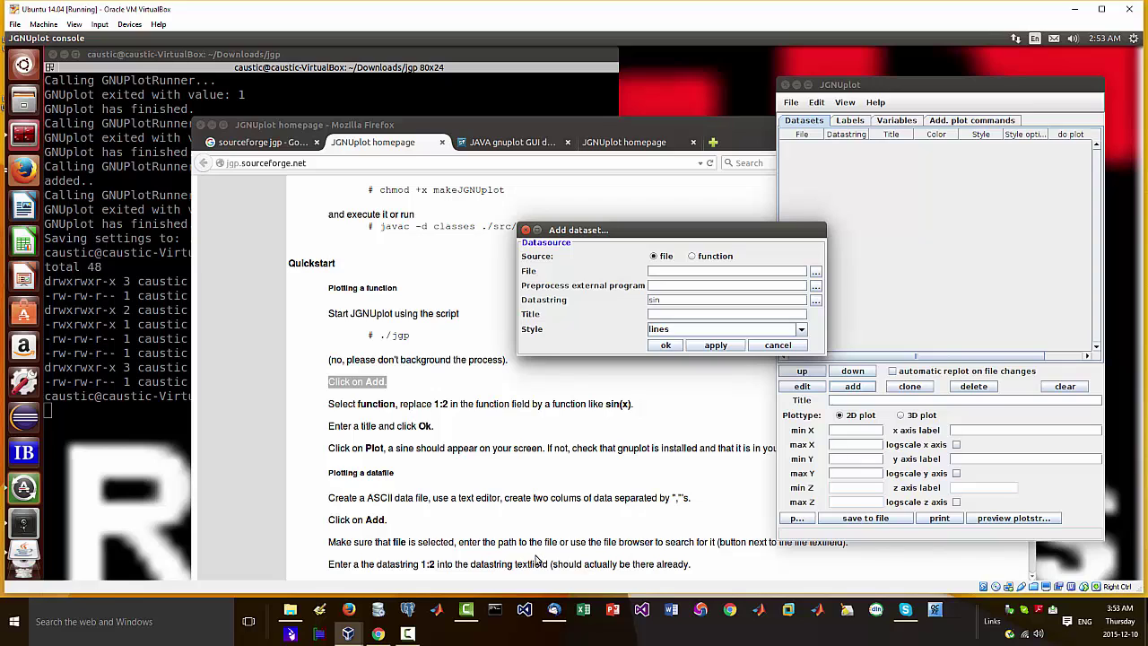
pyautogui.scroll(1, 502, 545)
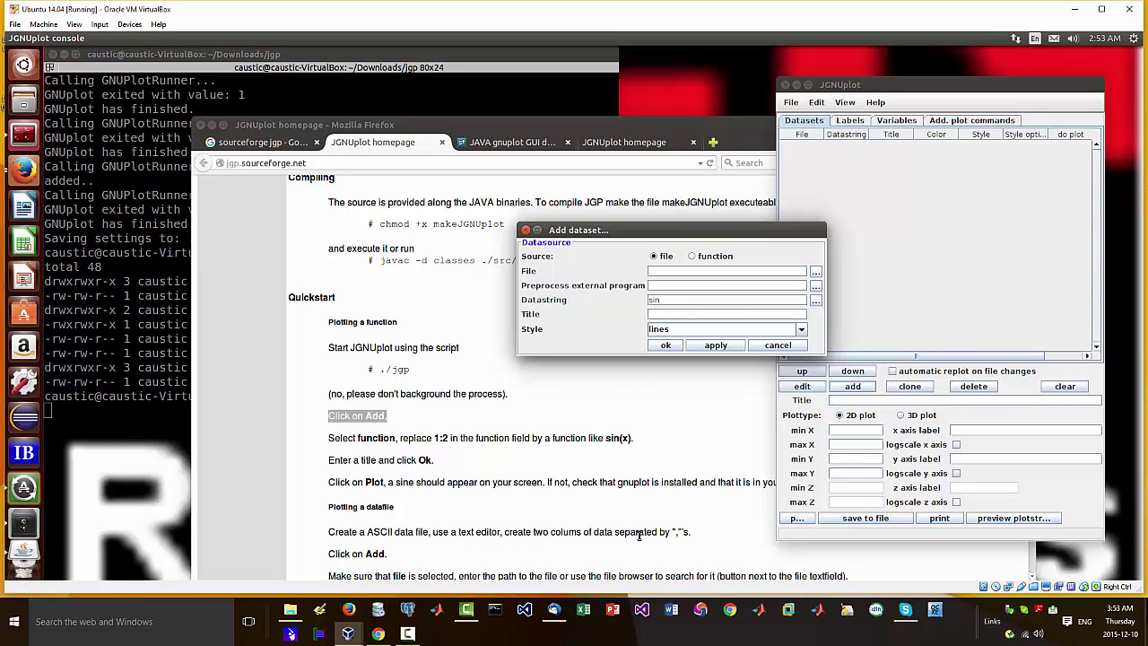
pyautogui.scroll(1, 638, 534)
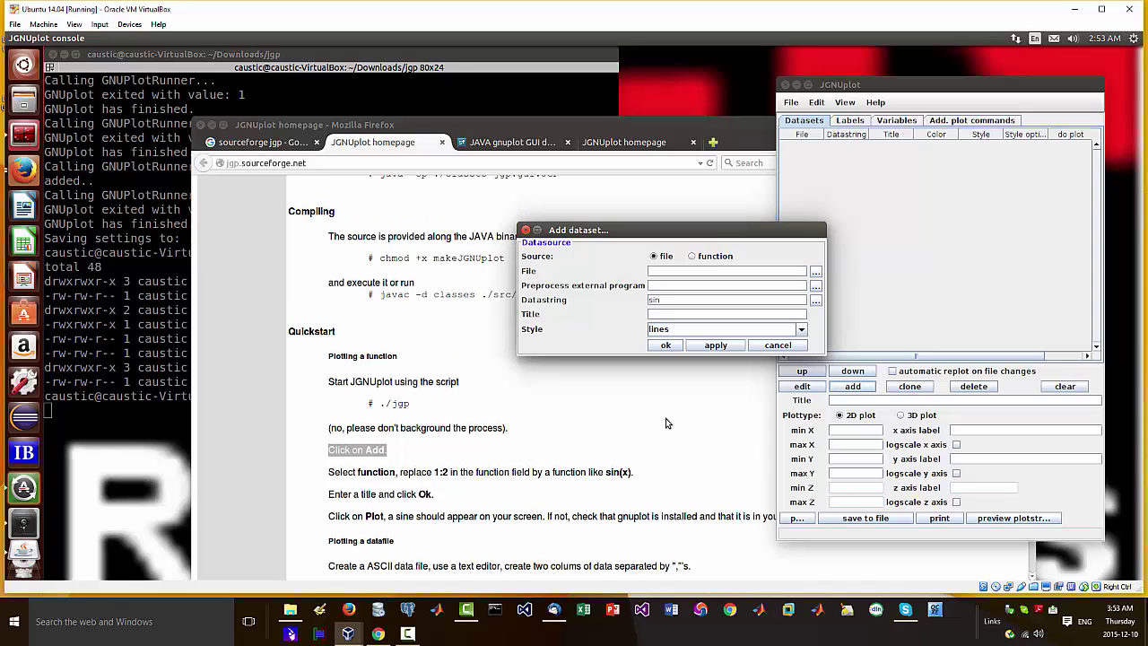
pyautogui.doubleClick(615, 473)
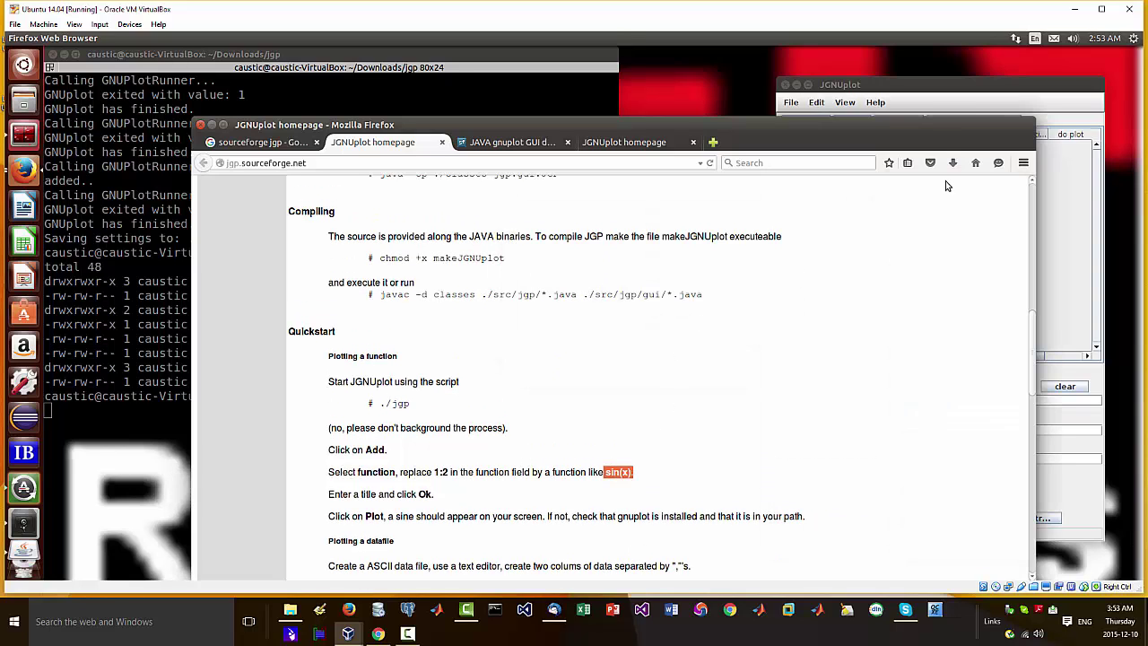
pyautogui.click(940, 98)
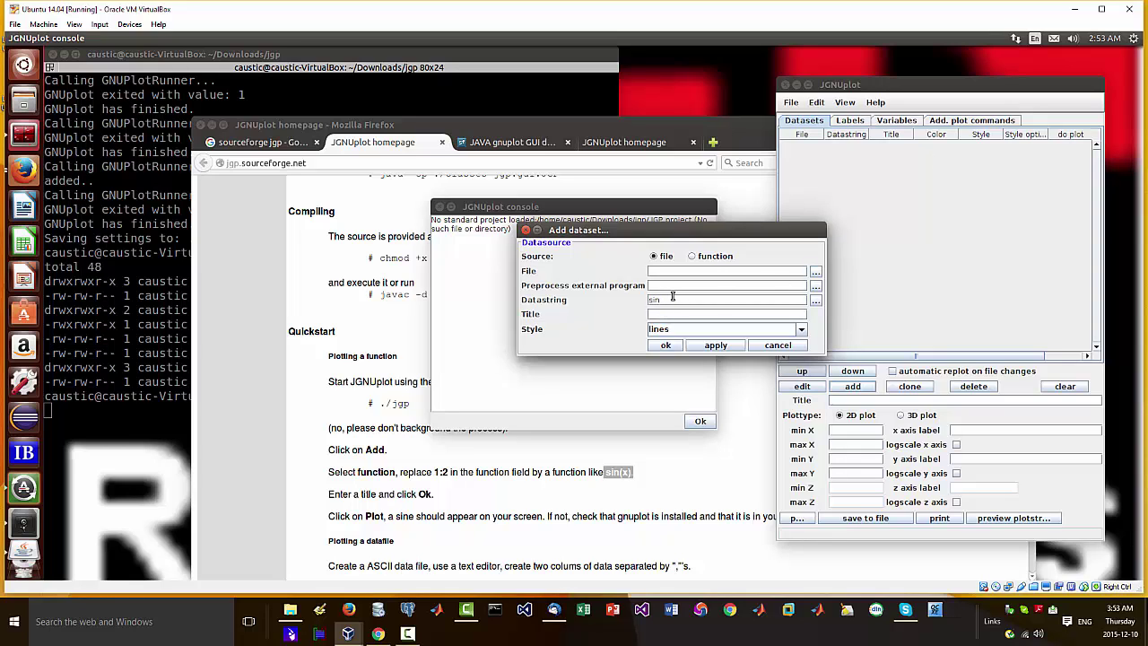
pyautogui.write('(x')
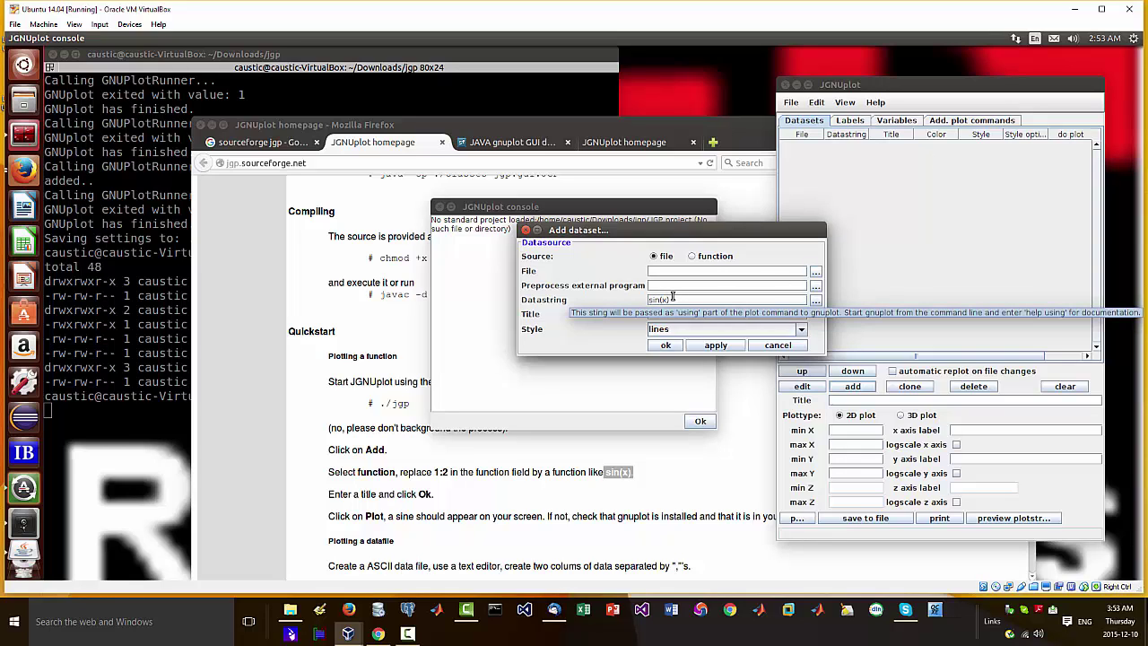
pyautogui.click(668, 349)
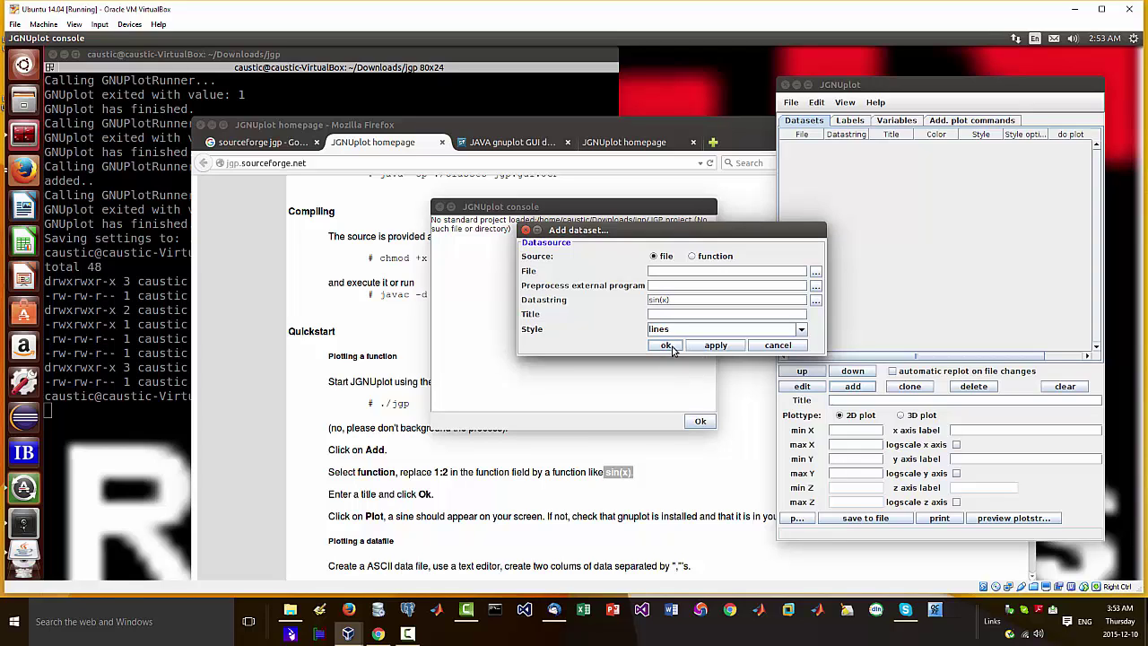
# - Confirm the sin(x) dataset and try plotting it three times, getting 'No previous filename'
pyautogui.click(668, 347)
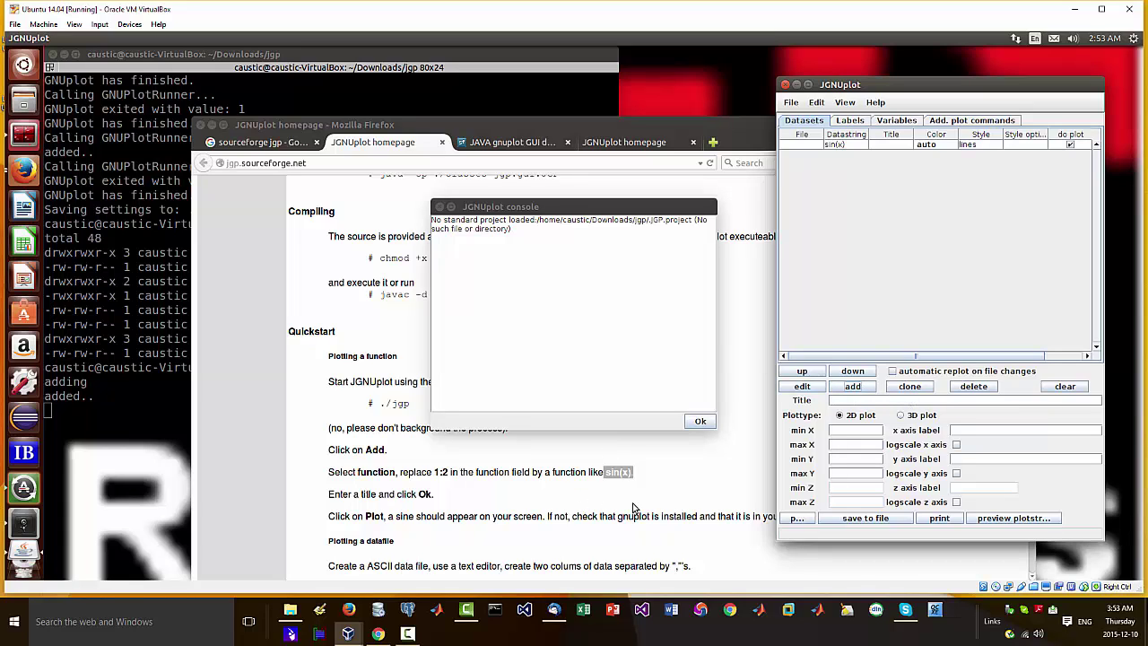
pyautogui.click(798, 518)
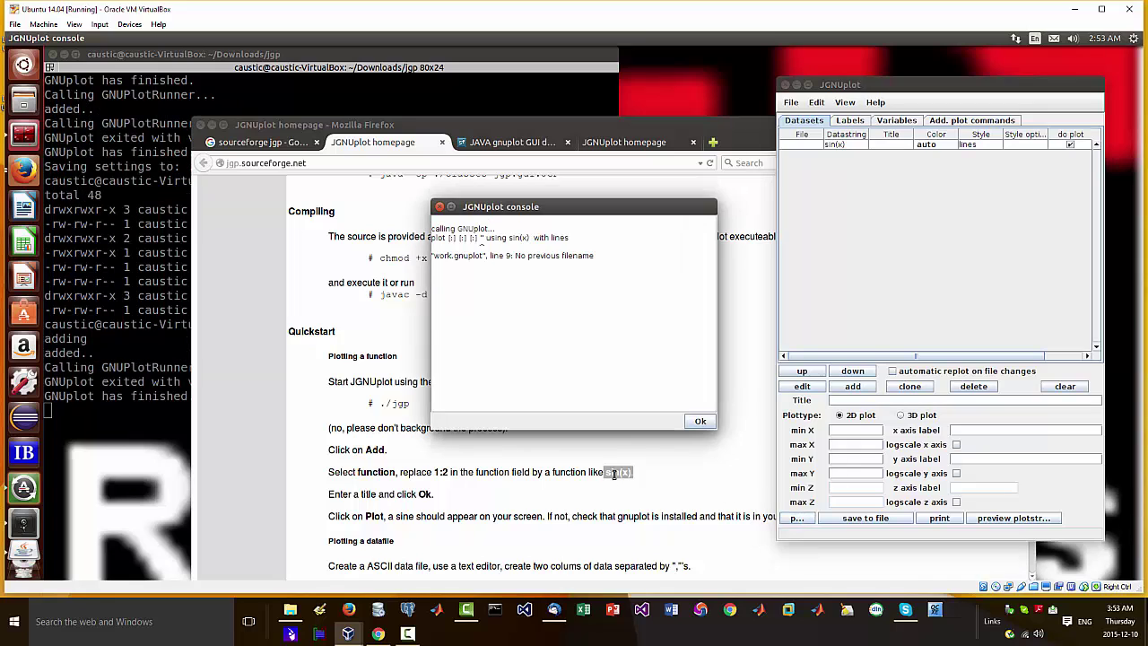
pyautogui.click(793, 518)
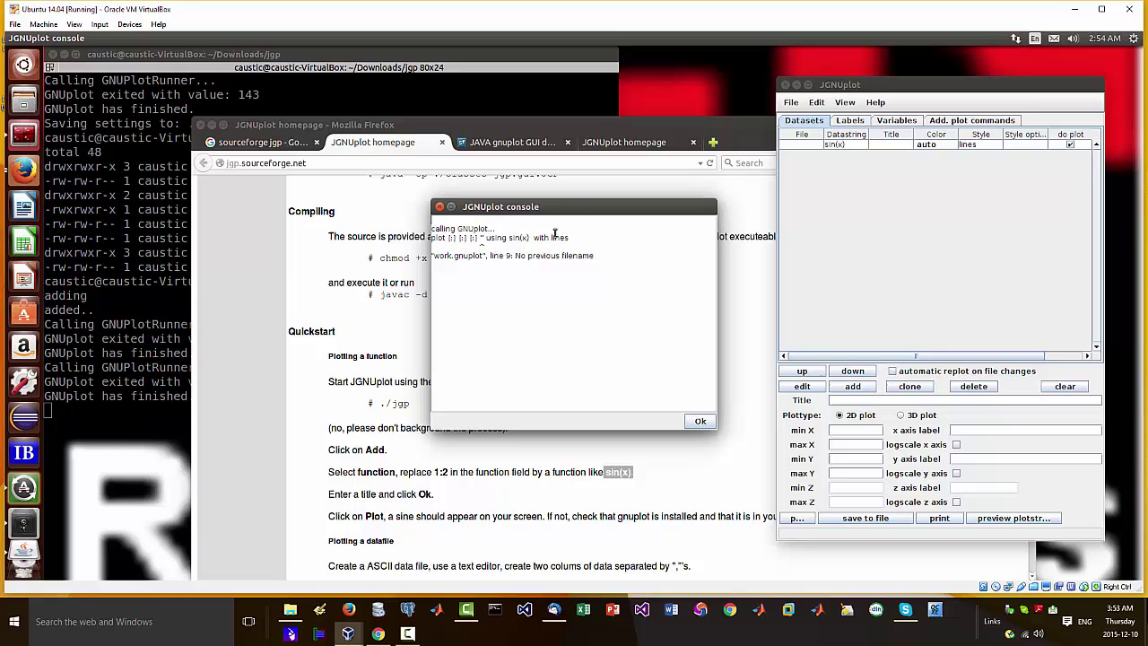
pyautogui.click(811, 522)
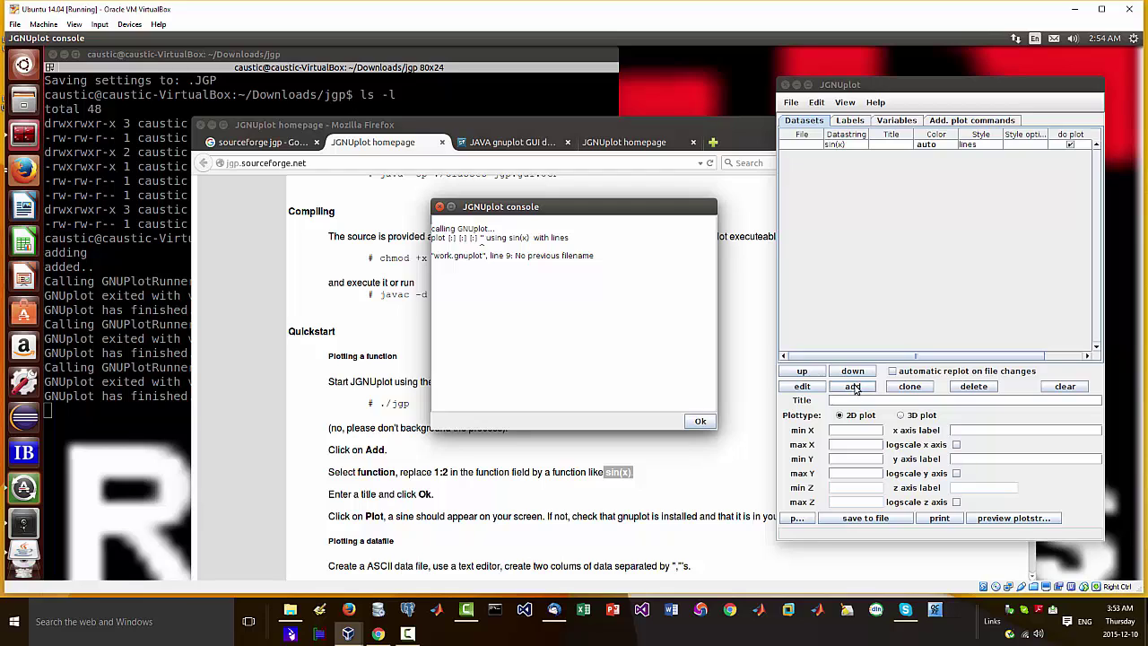
# - Delete the sin(x) dataset row from the table
pyautogui.click(803, 152)
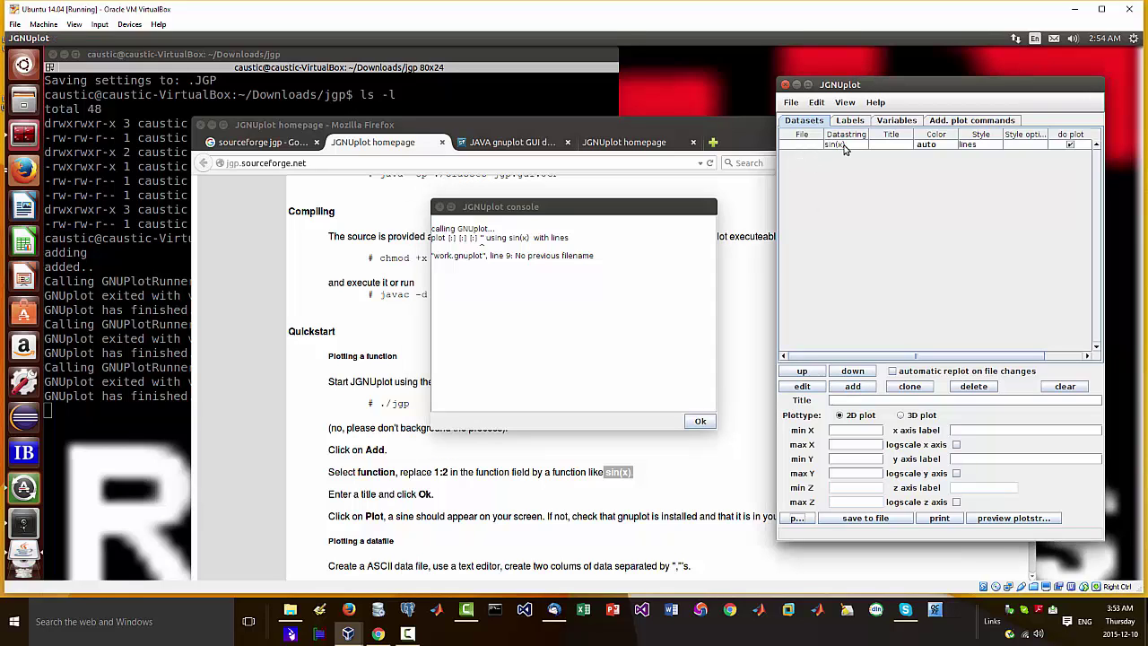
pyautogui.click(968, 387)
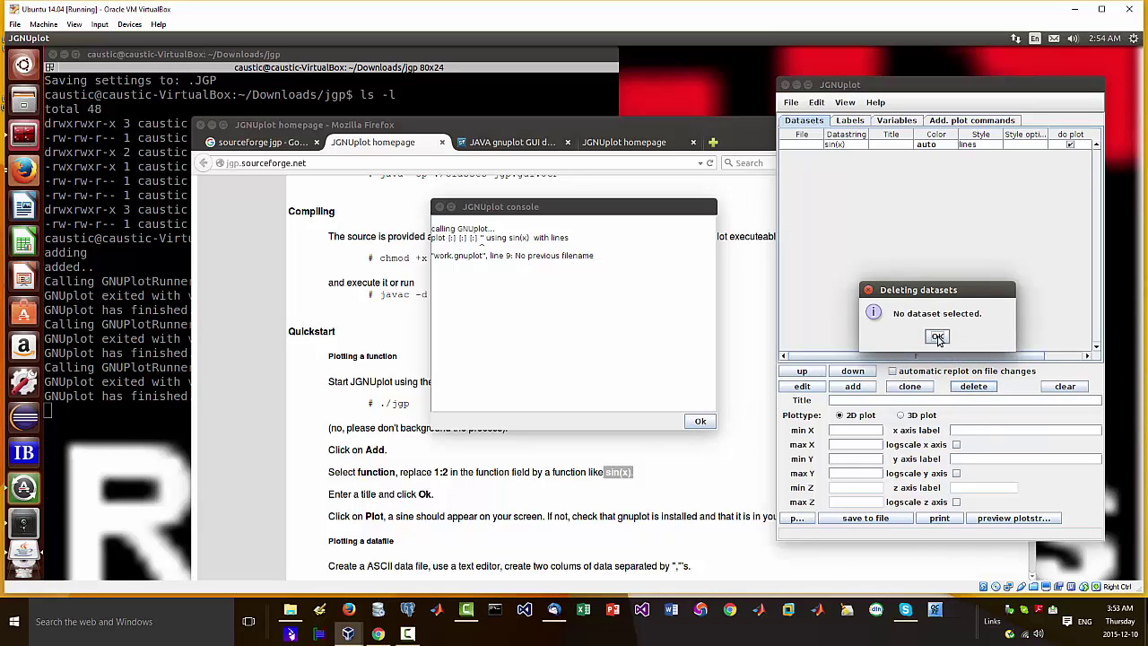
pyautogui.click(937, 337)
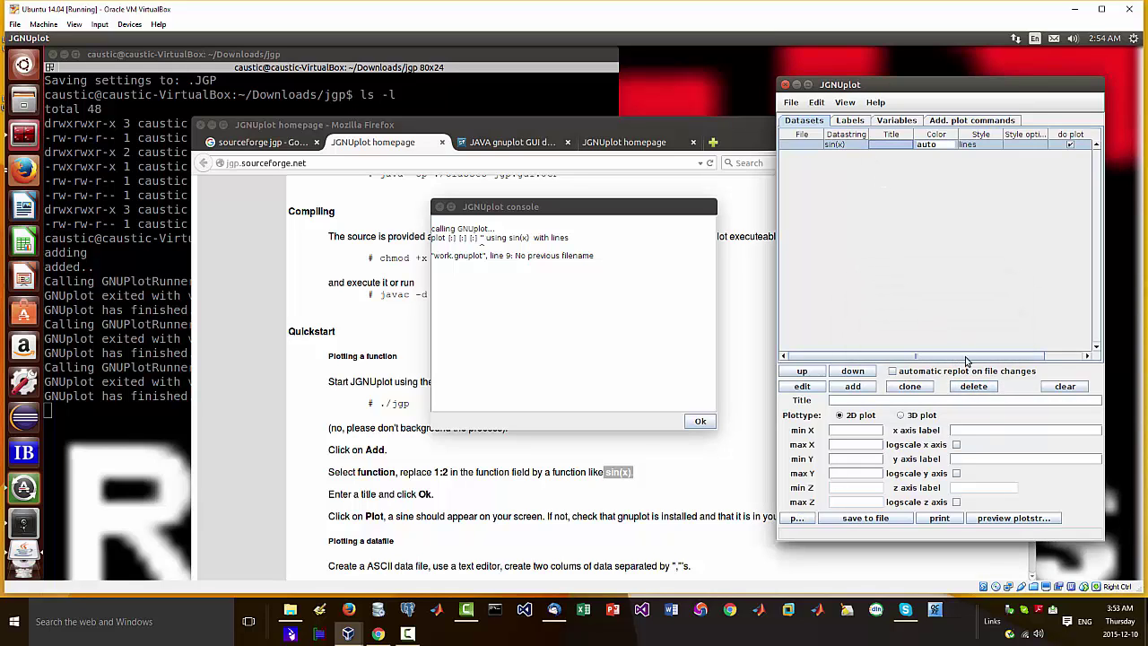
pyautogui.click(975, 385)
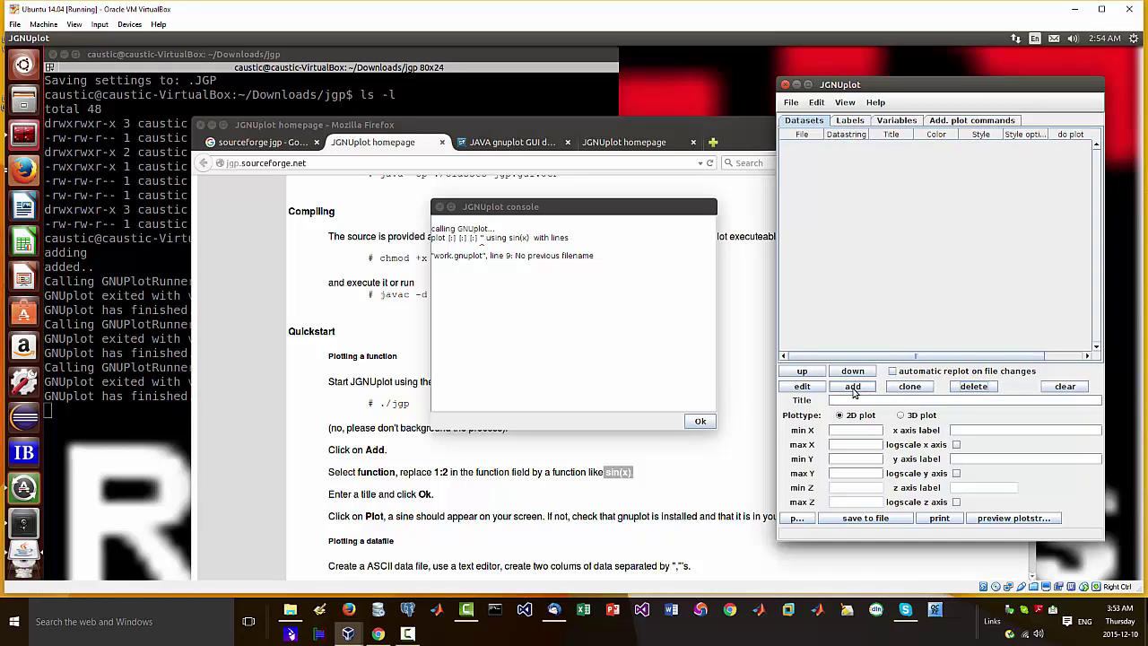
# - Add a new dataset with a function source, selecting the 1:2 placeholder for replacement
pyautogui.click(834, 384)
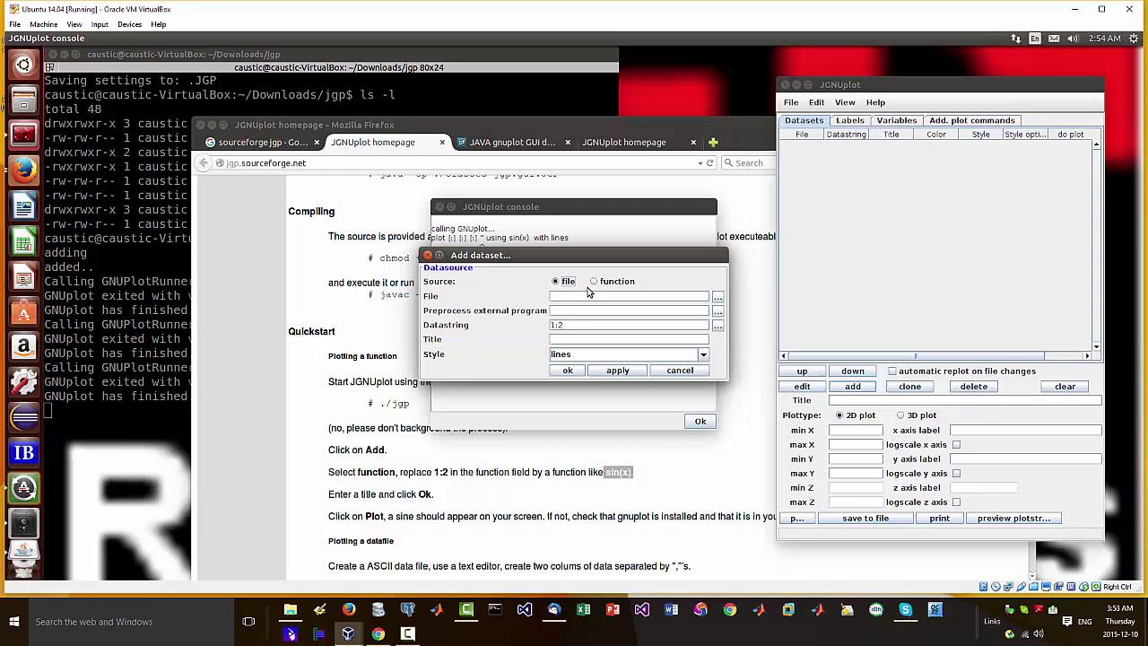
pyautogui.click(614, 281)
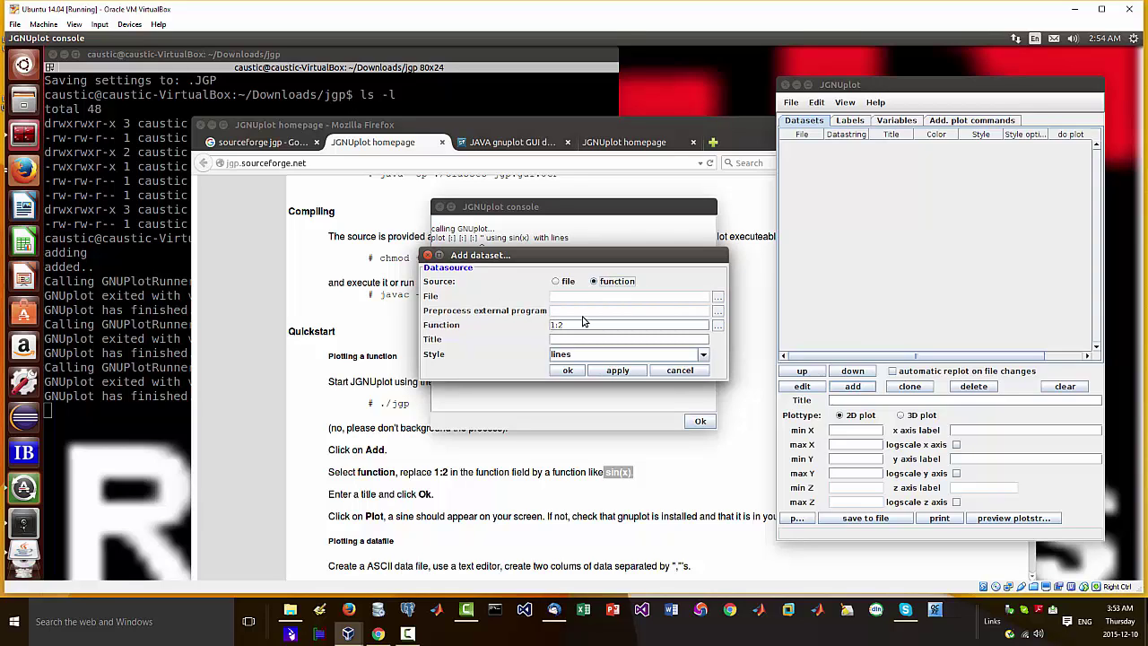
pyautogui.moveTo(566, 324); pyautogui.dragTo(514, 310)
# - Plot the sin(x) dataset as a sine wave over -10 to 10, move the Gnuplot window up, then close it
pyautogui.click(703, 359)
pyautogui.click(615, 371)
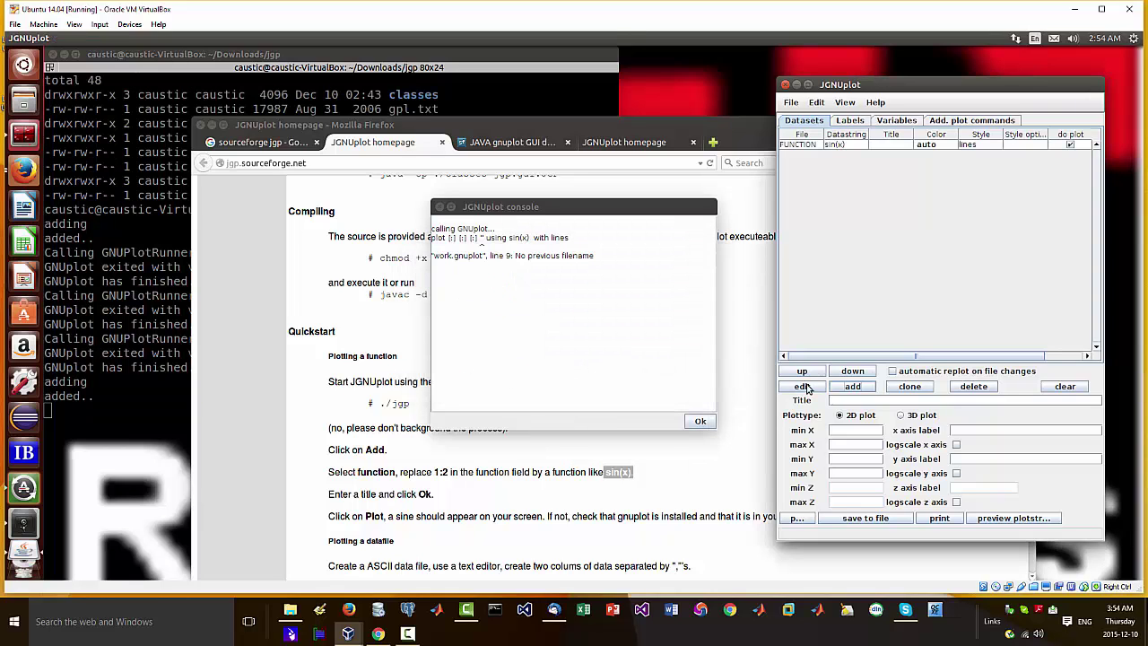
pyautogui.click(797, 518)
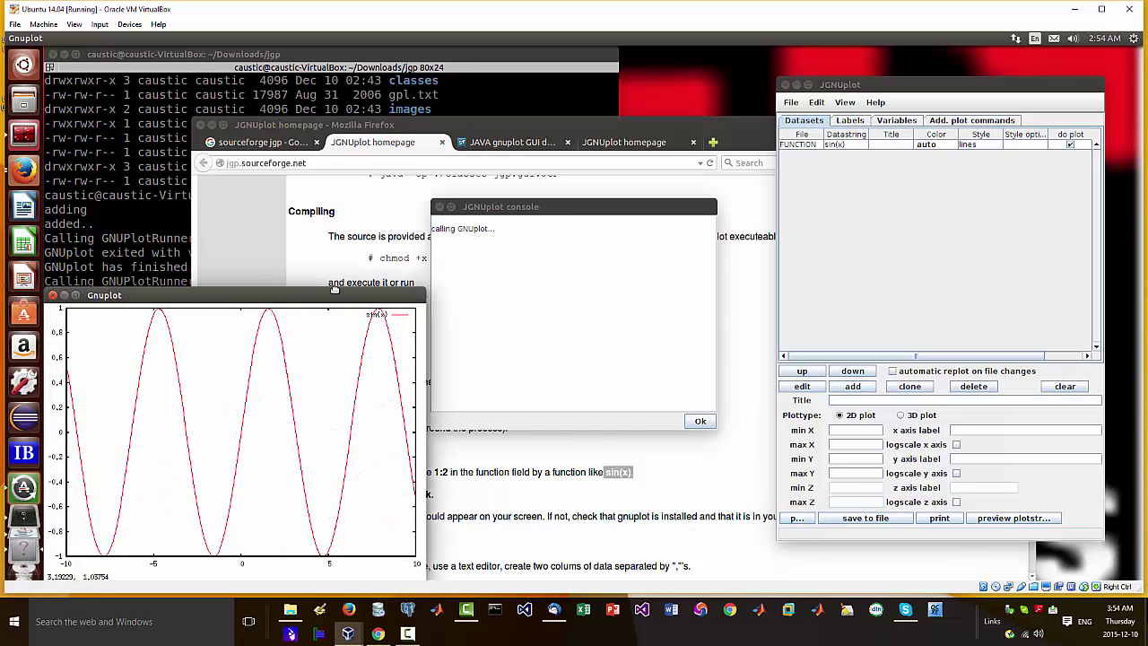
pyautogui.moveTo(299, 296); pyautogui.dragTo(554, 235)
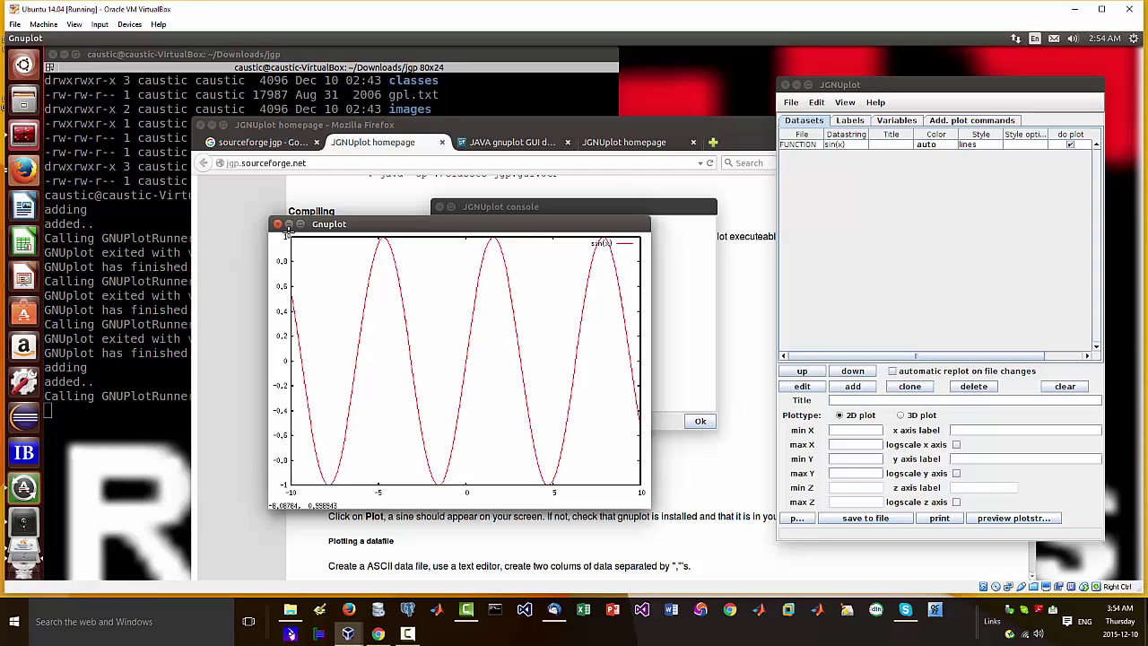
pyautogui.click(277, 224)
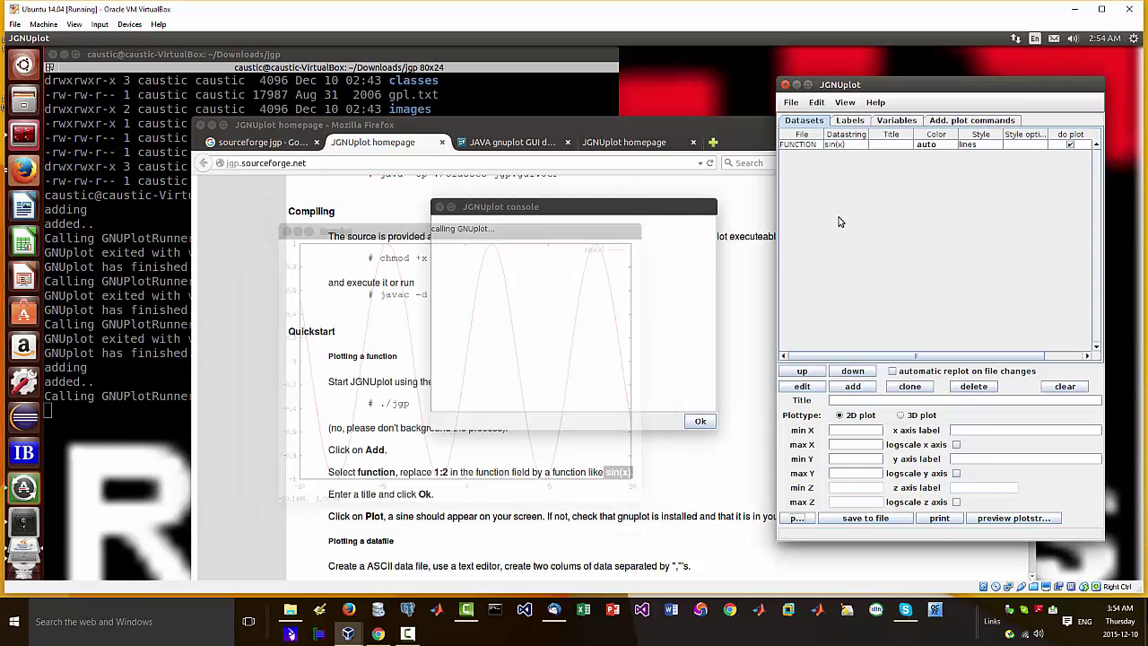
# - Switch the sin(x) dataset's style to dots and plot it
pyautogui.click(855, 146)
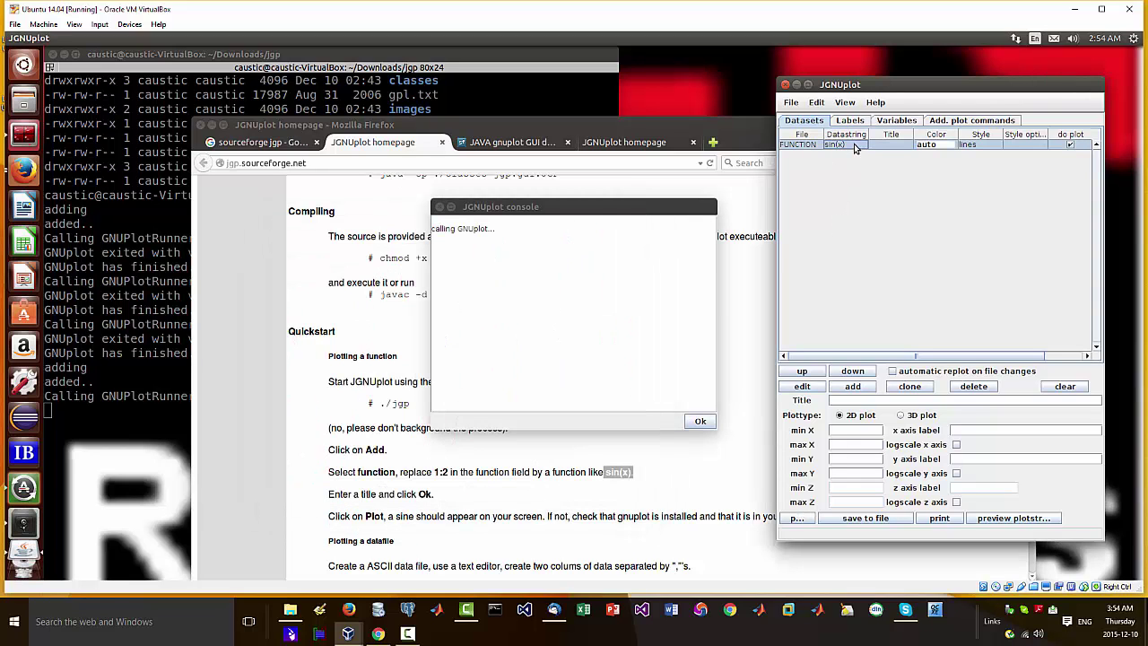
pyautogui.click(804, 386)
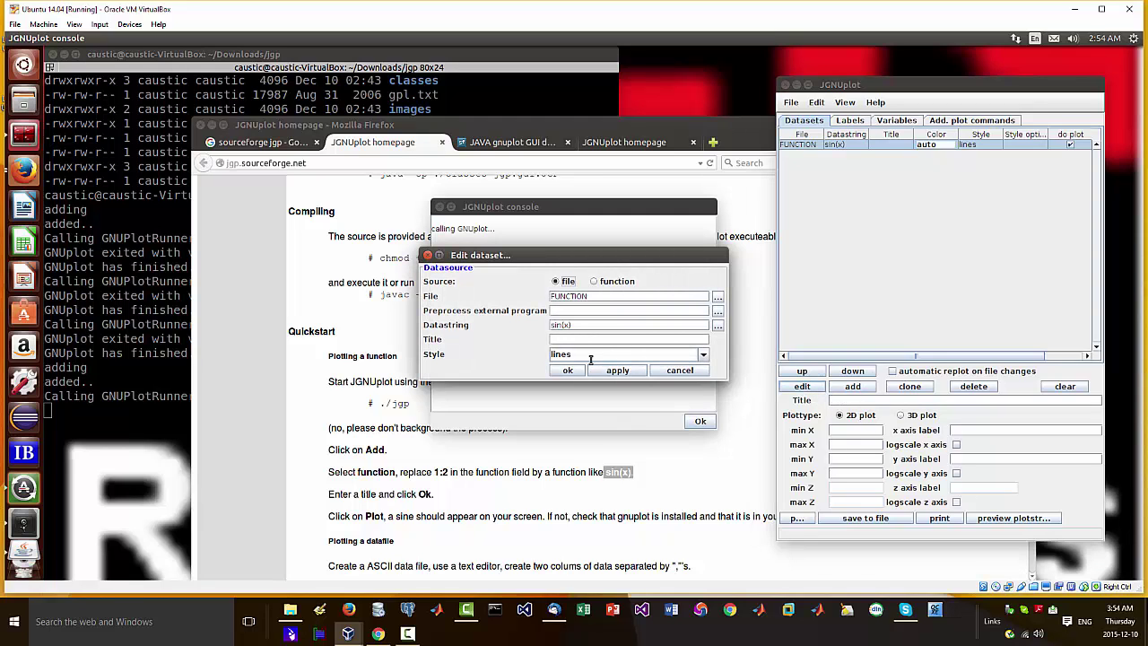
pyautogui.click(704, 357)
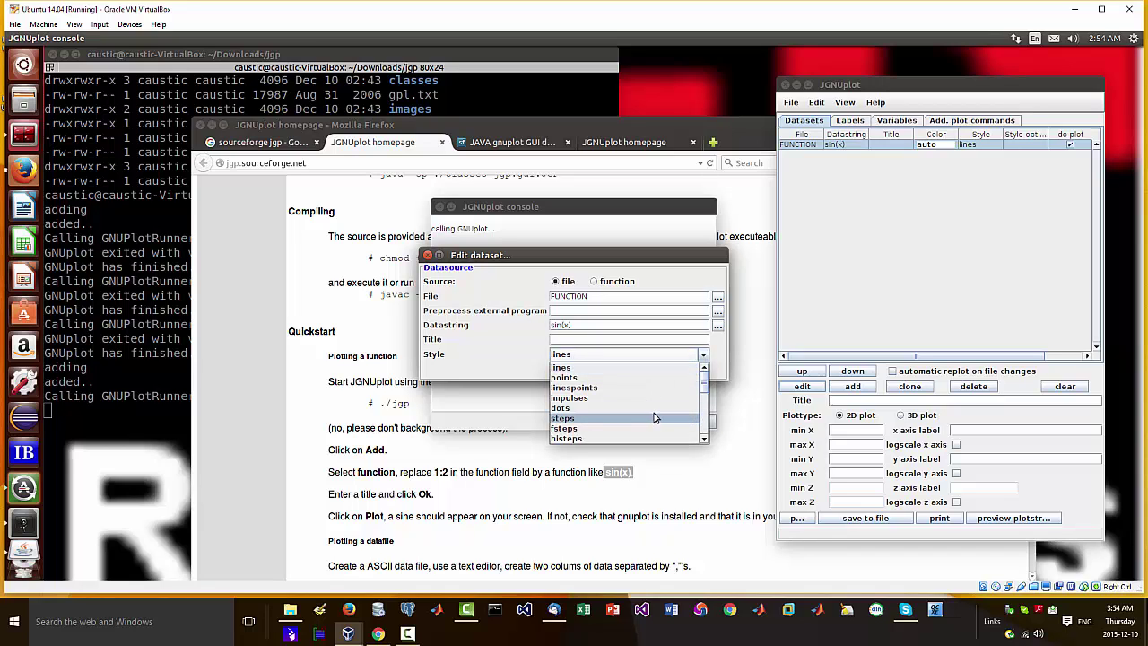
pyautogui.click(658, 408)
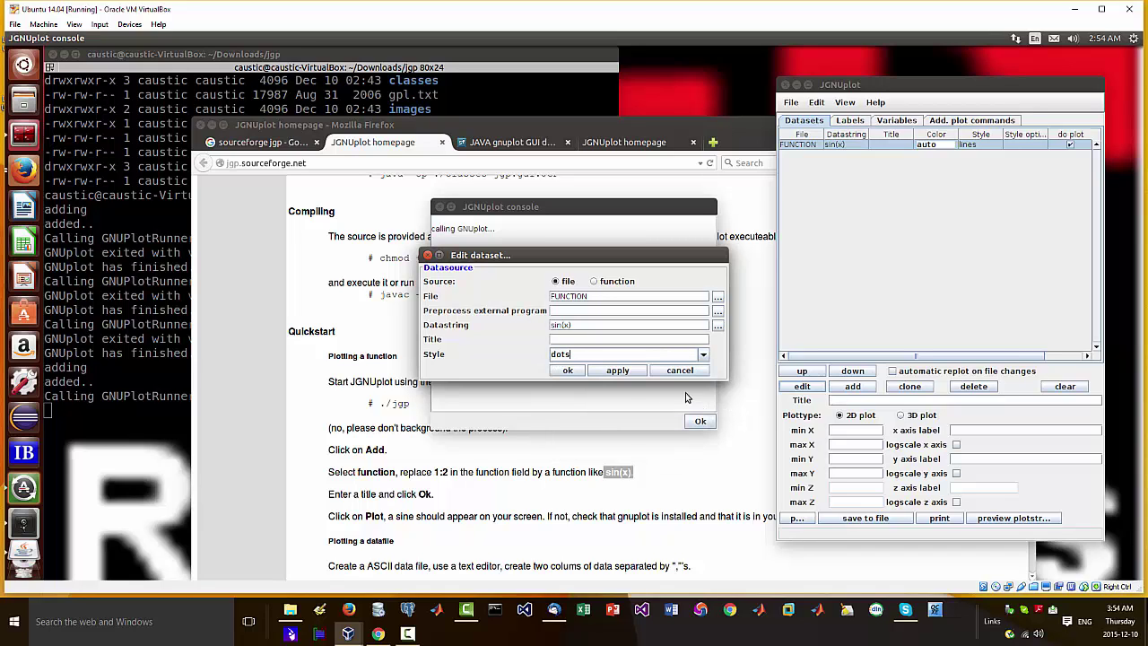
pyautogui.click(579, 373)
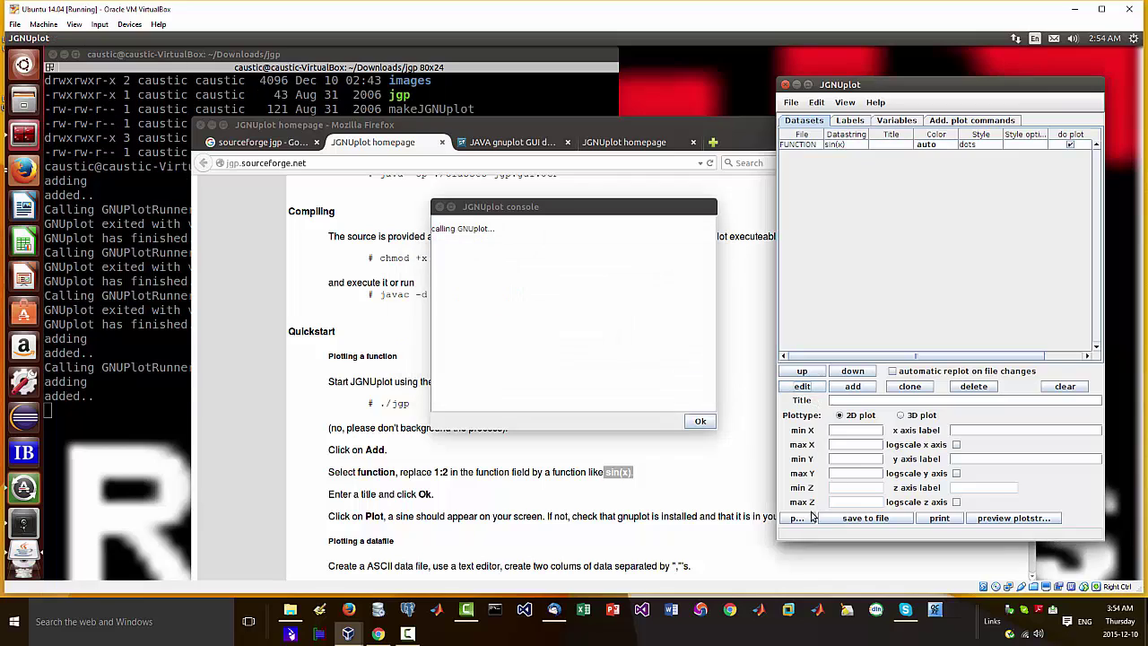
pyautogui.click(798, 518)
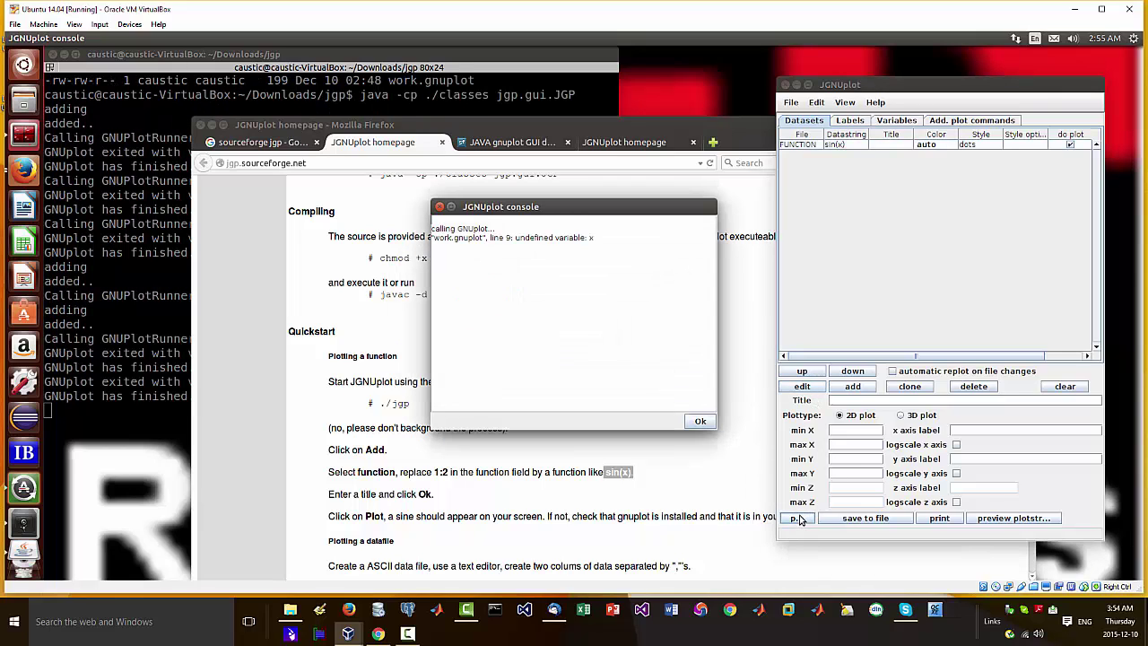
pyautogui.click(806, 152)
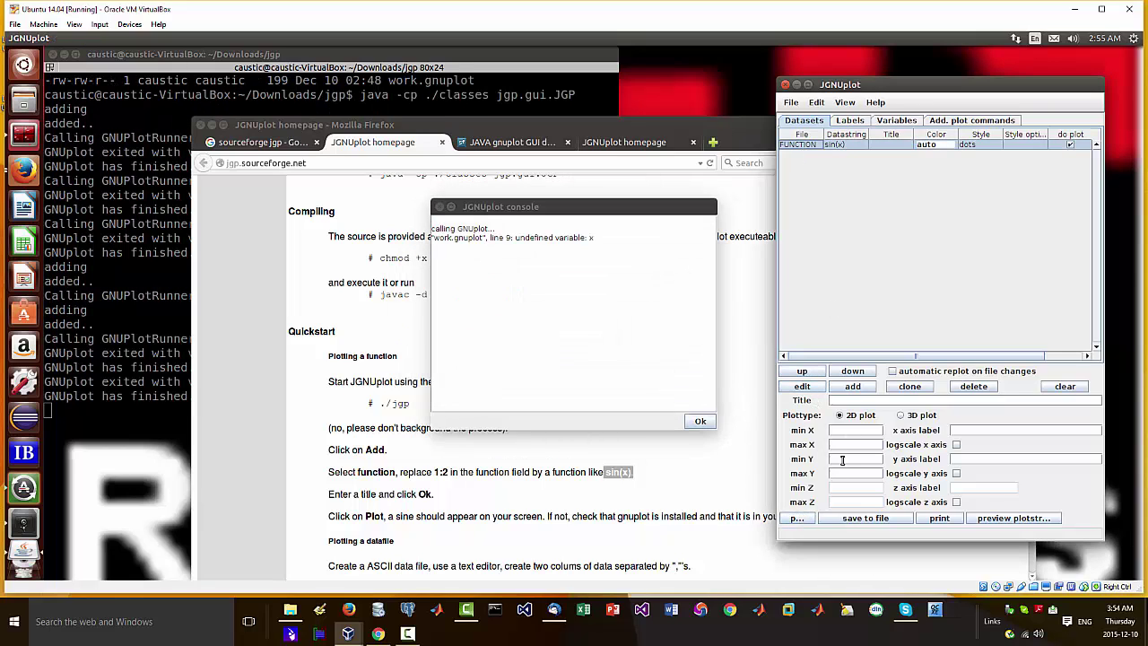
pyautogui.click(806, 520)
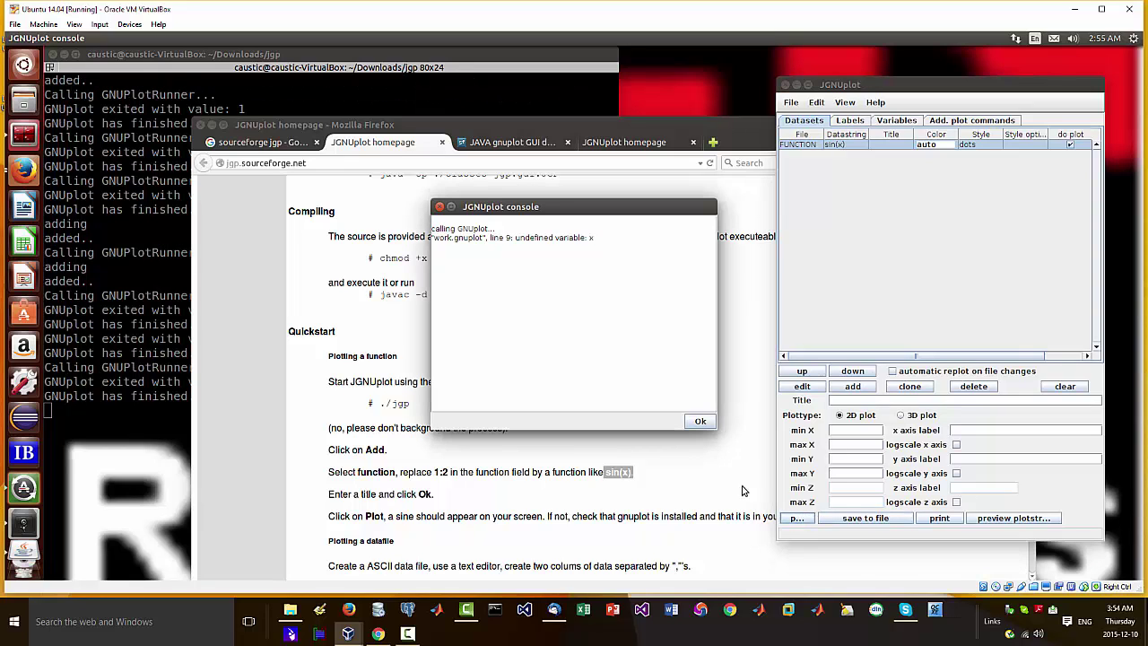
# - Set the sin(x) dataset's style back to lines and replot it
pyautogui.doubleClick(847, 145)
pyautogui.click(814, 147)
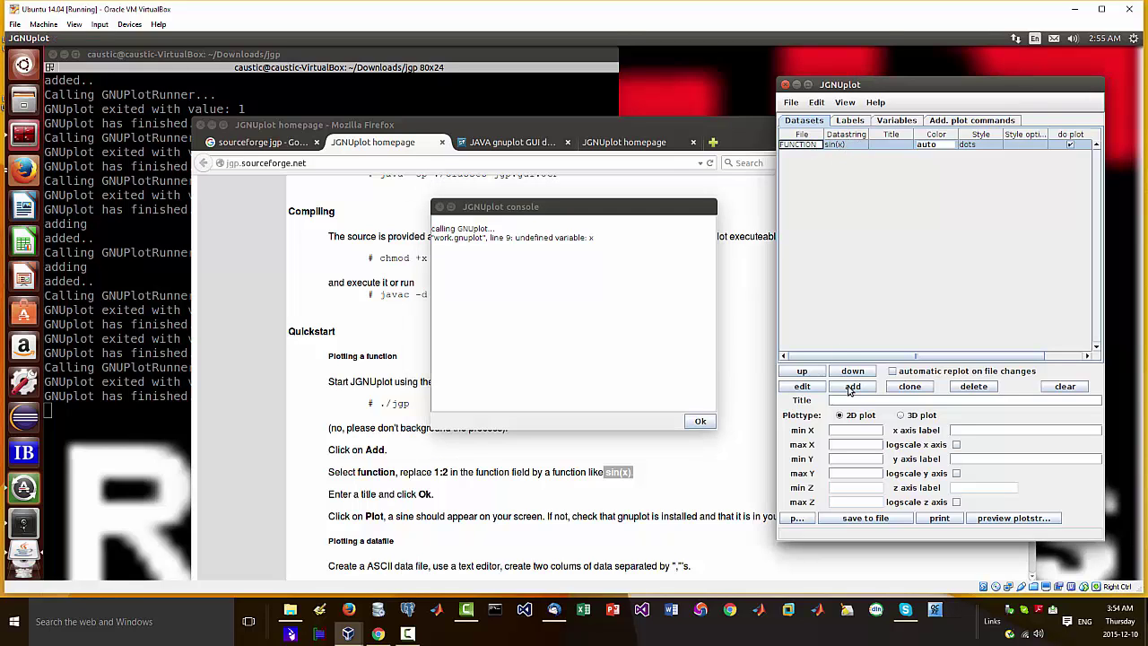
pyautogui.click(802, 386)
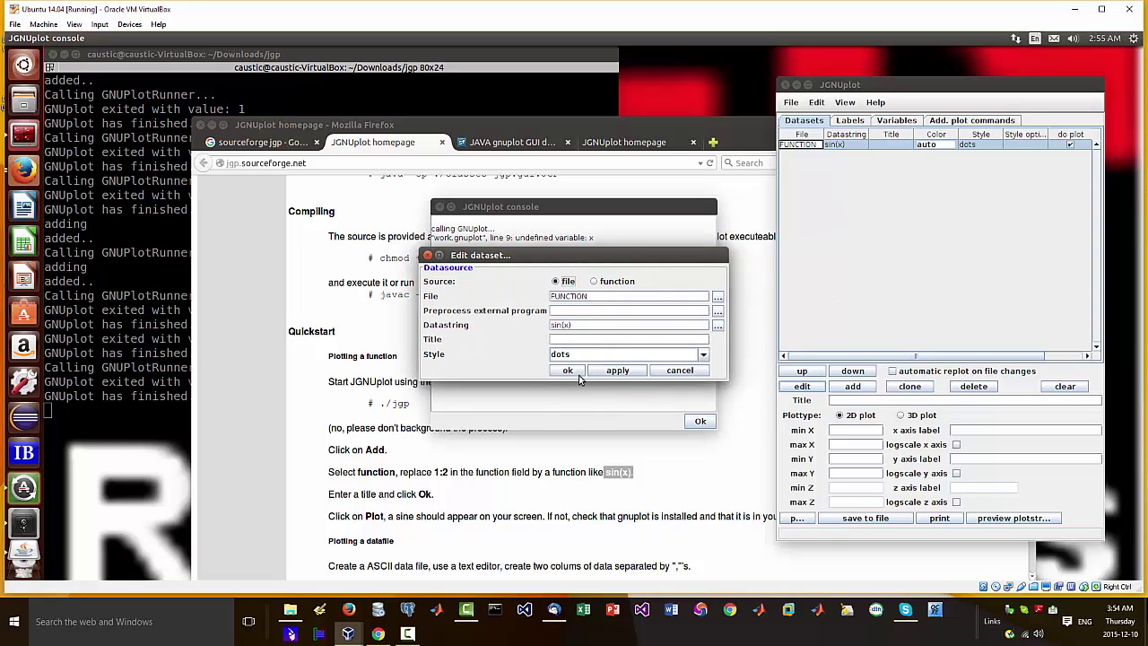
pyautogui.click(705, 357)
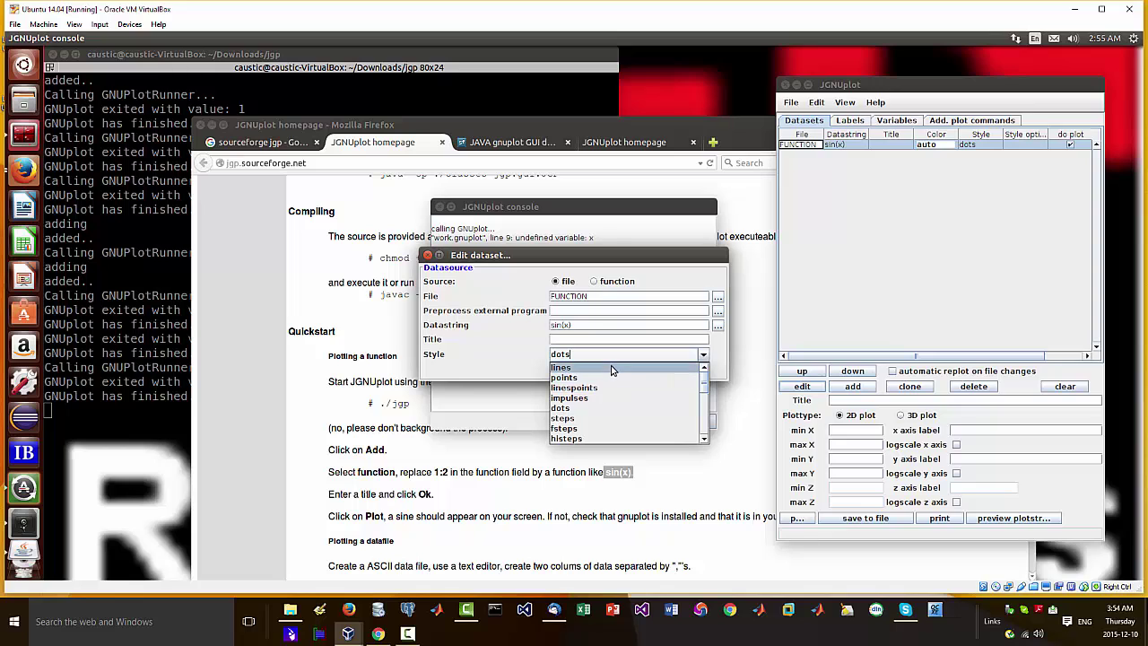
pyautogui.click(609, 367)
pyautogui.click(581, 372)
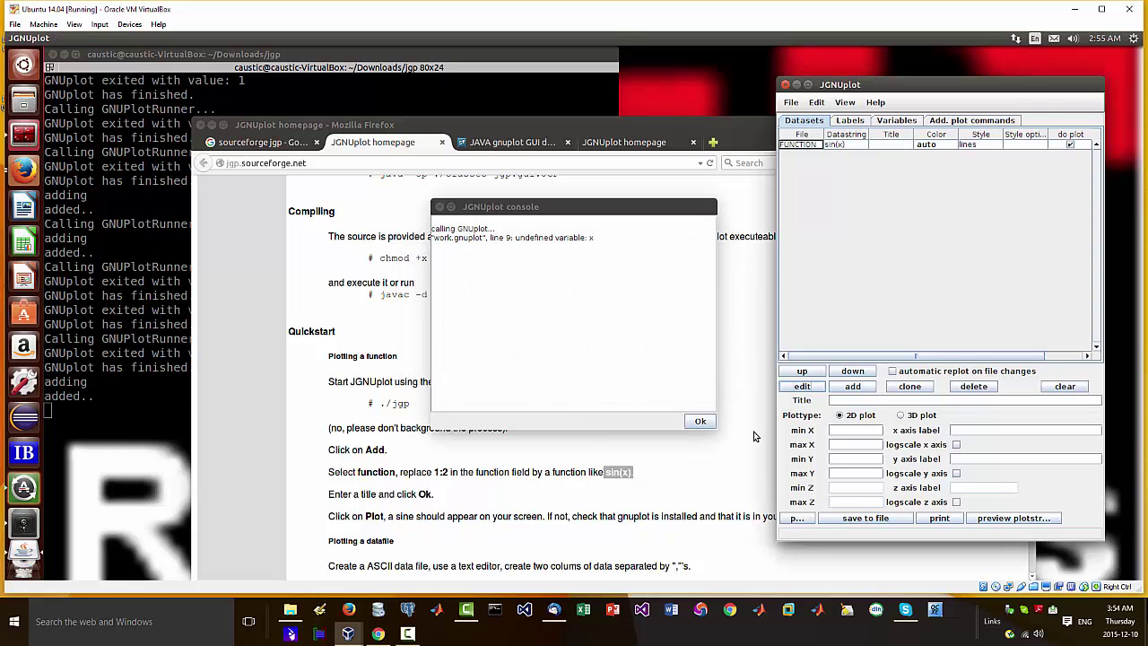
pyautogui.click(798, 518)
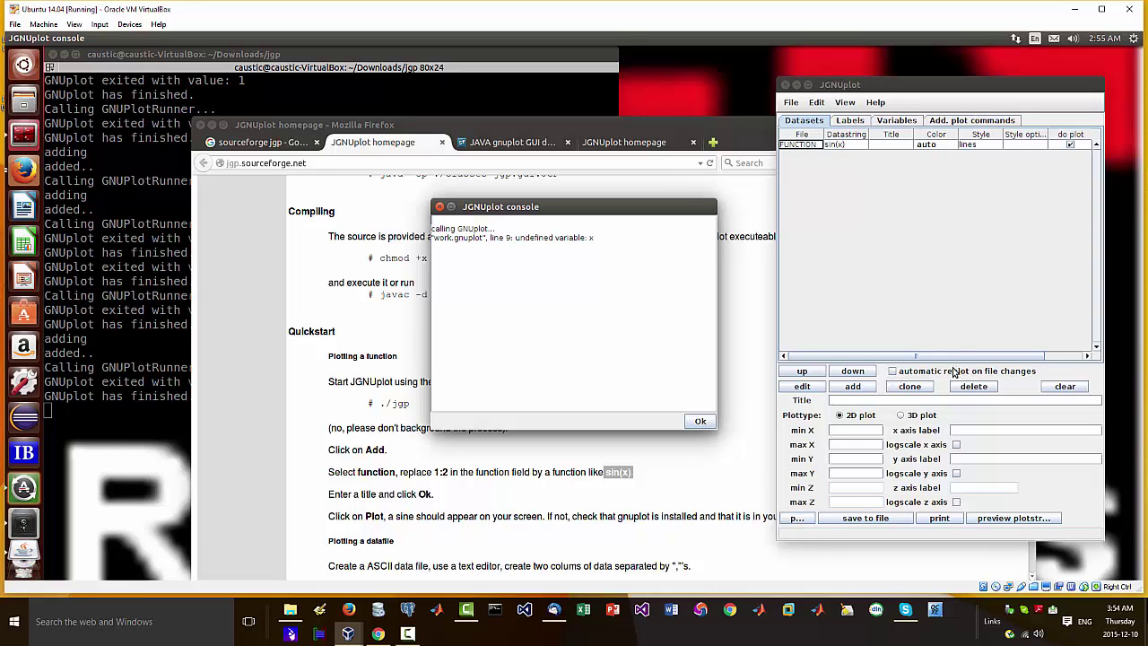
# - Open the sin(x) colour picker, replot, then reopen it and cancel without choosing a colour
pyautogui.click(930, 148)
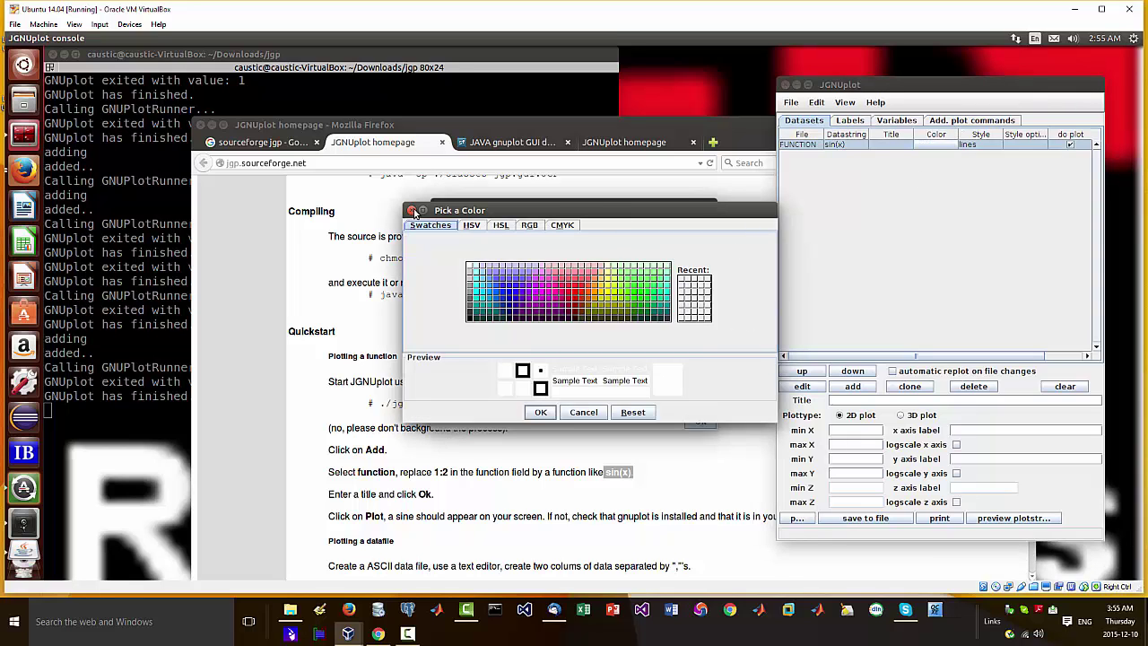
pyautogui.click(413, 212)
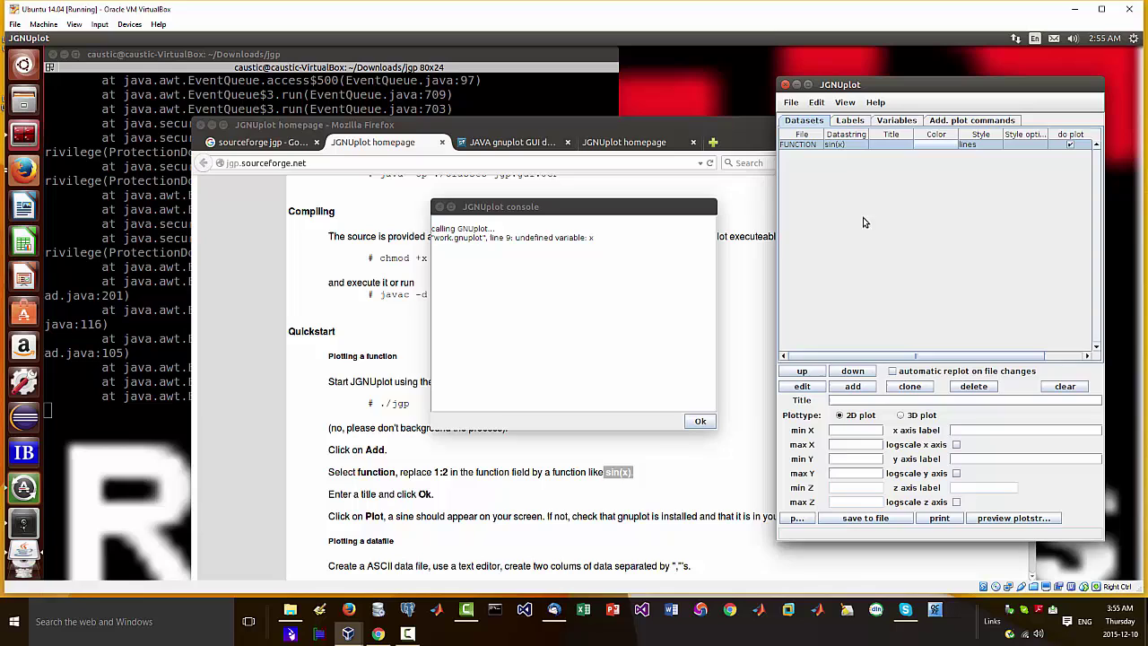
pyautogui.click(796, 518)
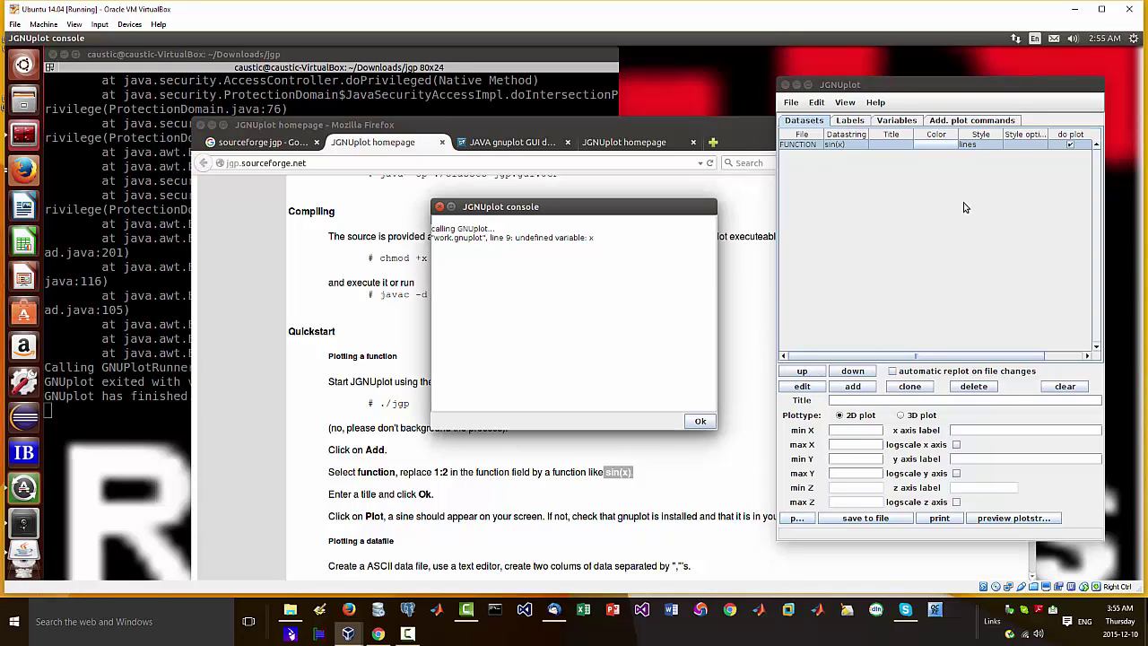
pyautogui.moveTo(1024, 90); pyautogui.dragTo(907, 89)
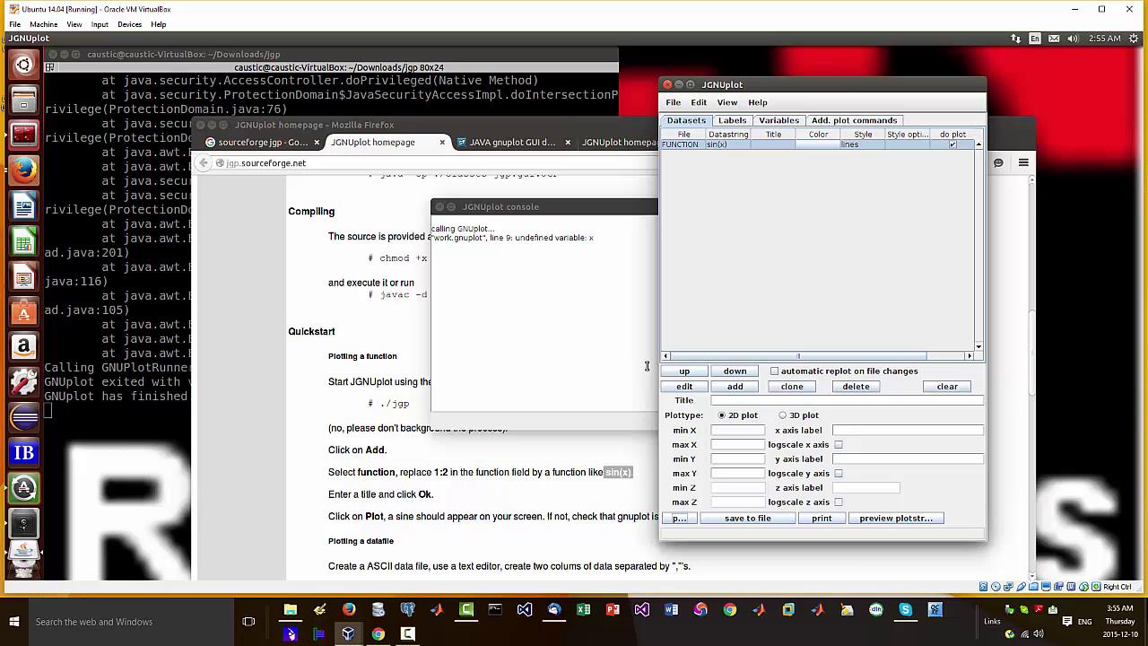
pyautogui.click(805, 145)
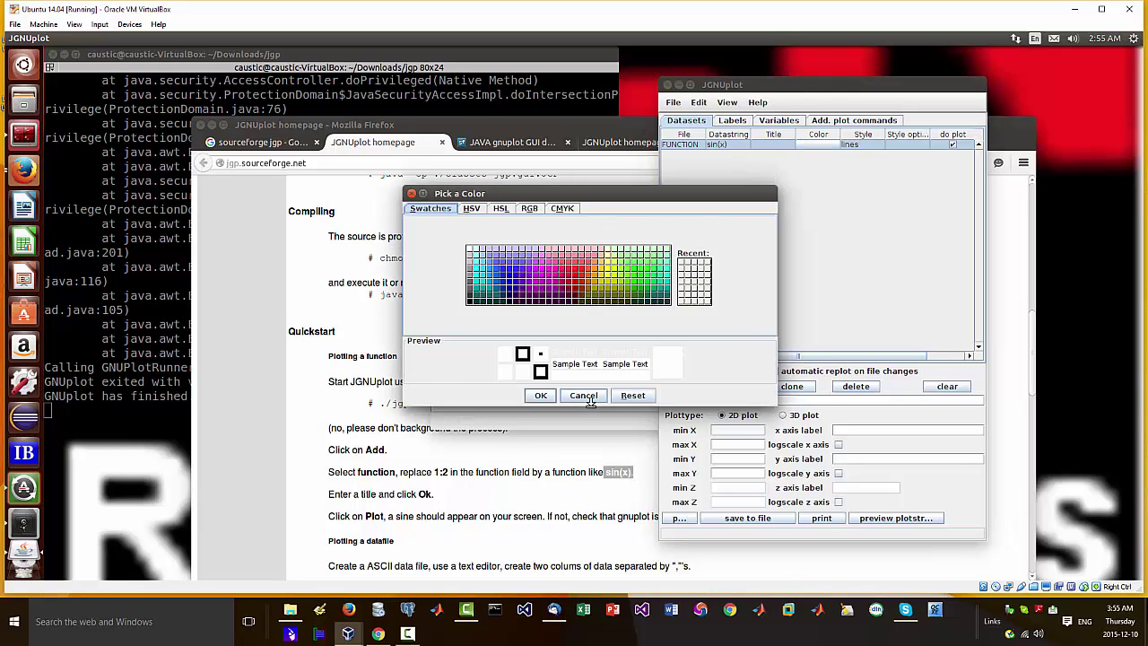
pyautogui.click(583, 395)
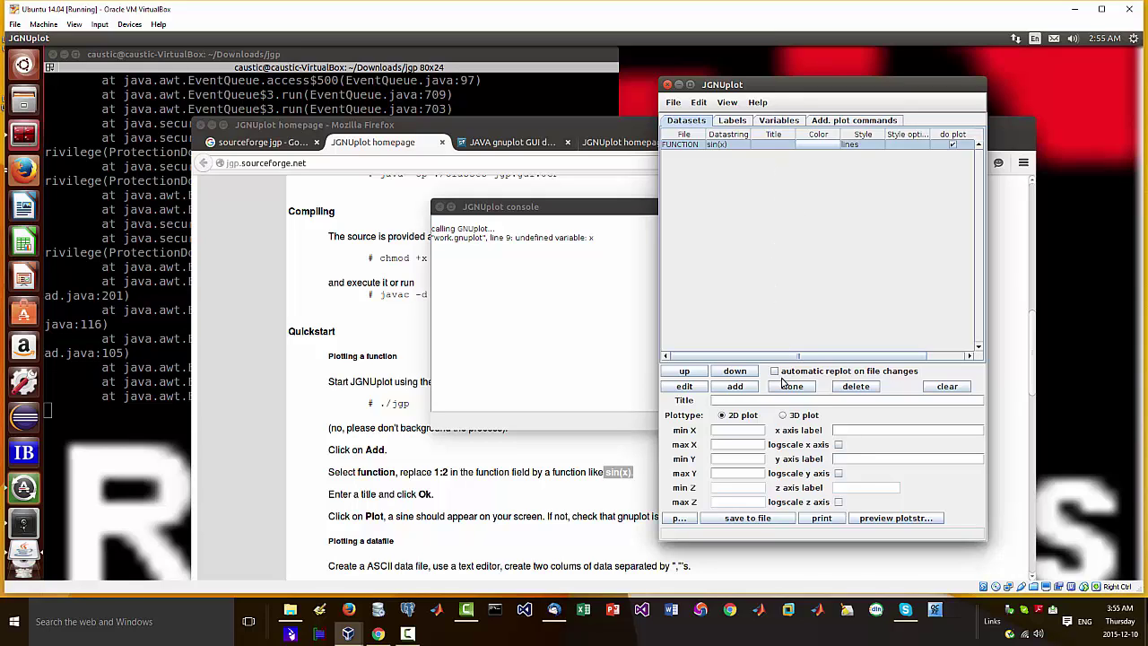
# - In Firefox, glance at the JAVA gnuplot GUI SourceForge page, then return to the JGNUplot Quickstart
pyautogui.click(357, 163)
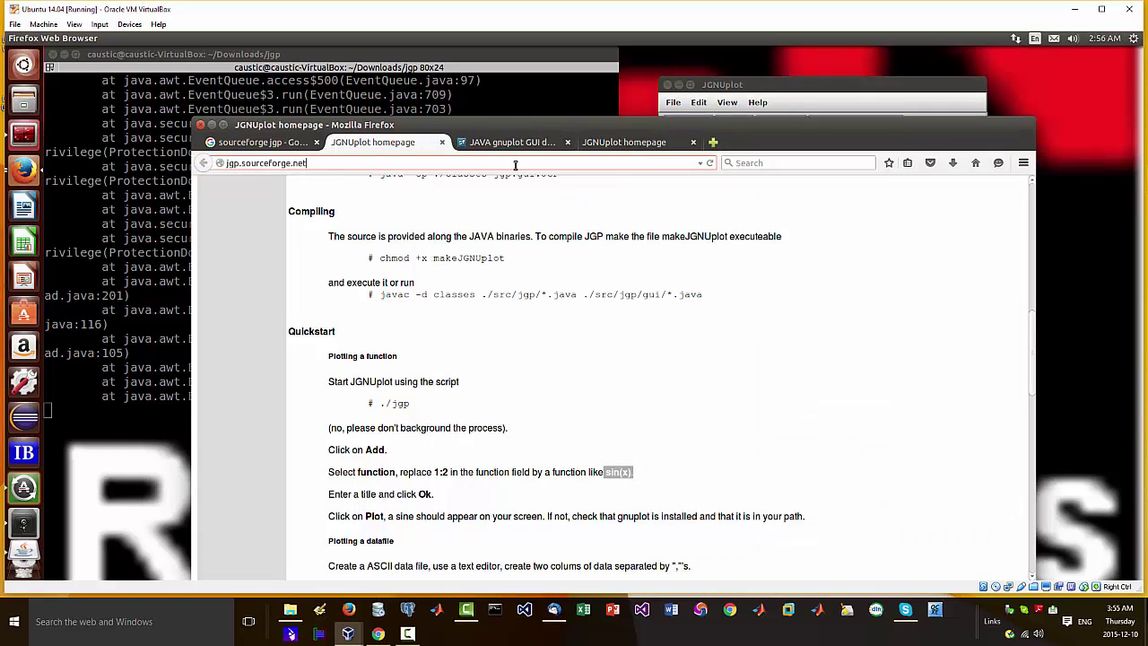
pyautogui.scroll(4, 511, 150)
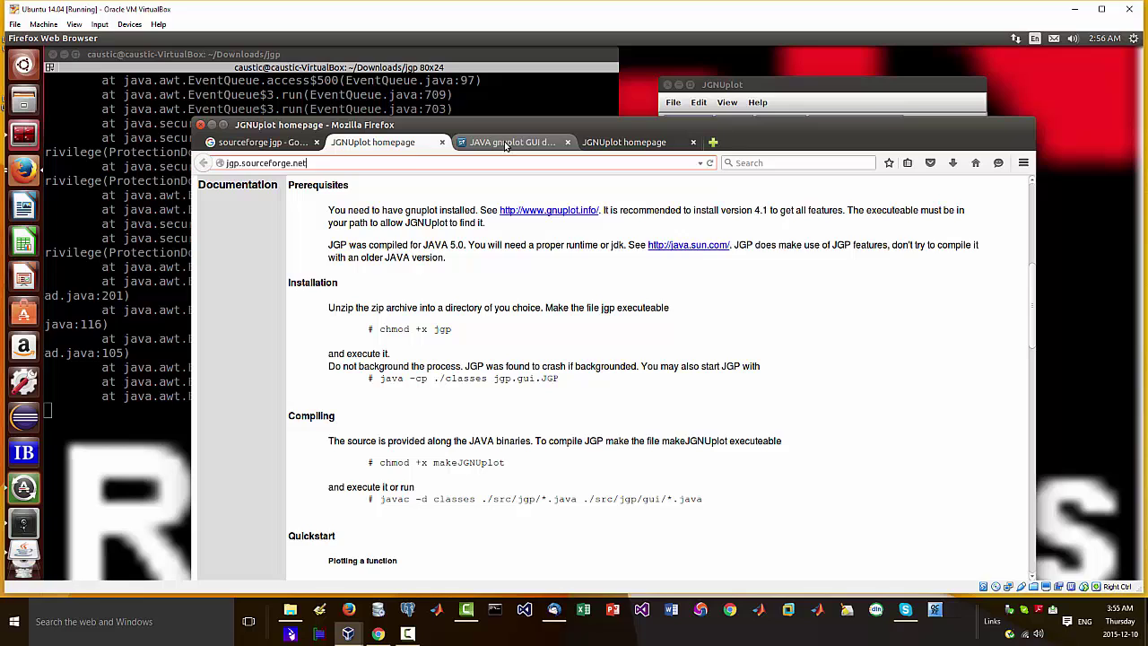
pyautogui.click(509, 142)
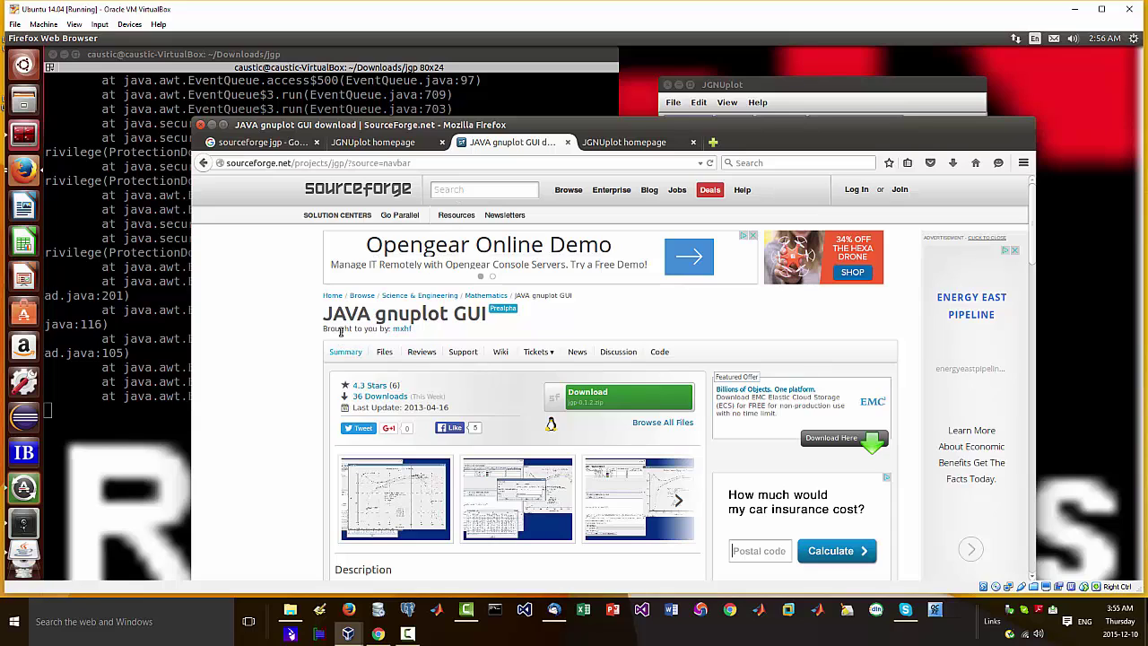
pyautogui.click(642, 145)
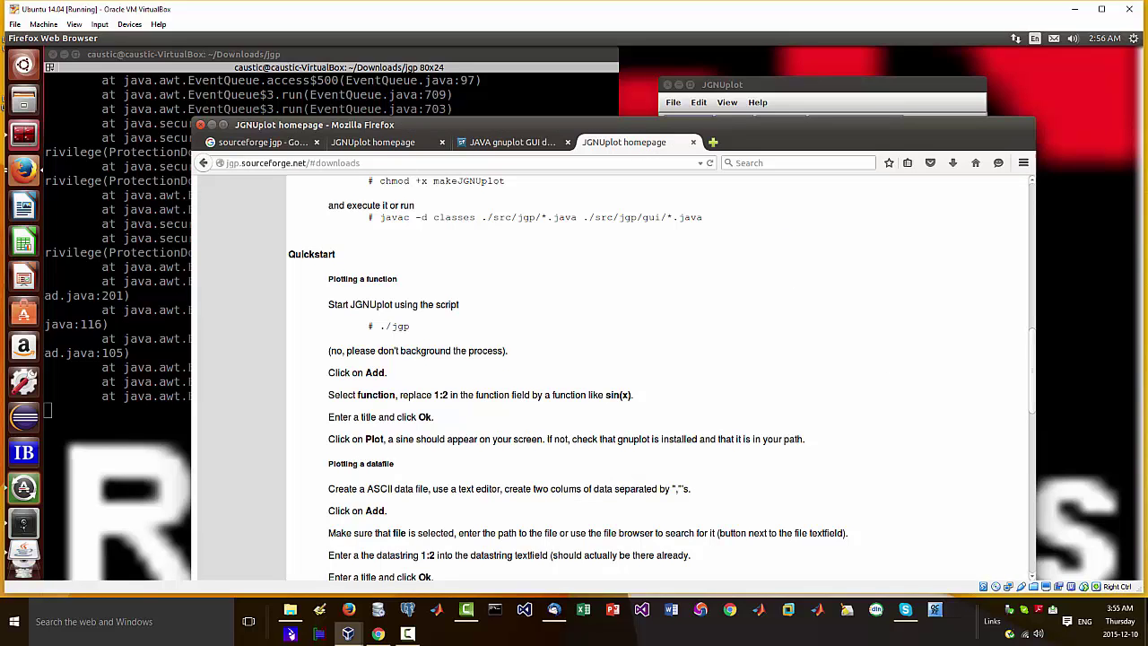